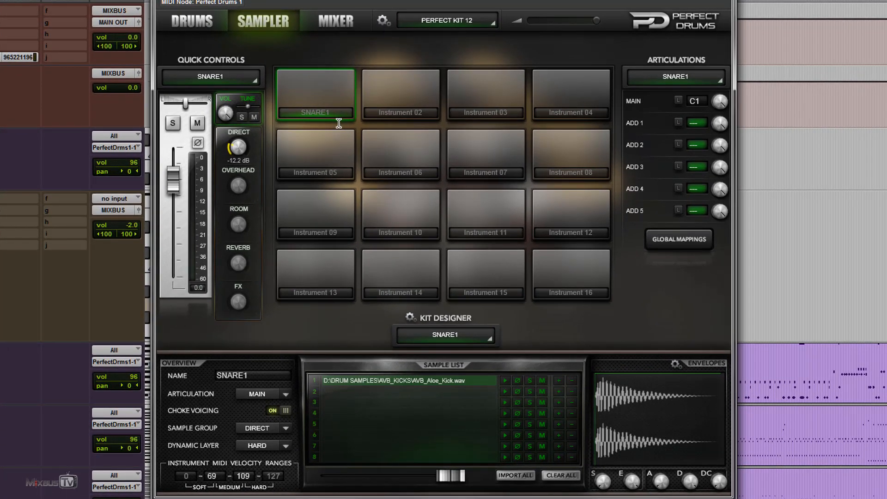
- Try different start offsets on the SNARE1 sample envelope, including 65, and audition the SNARE1 pad
{"action": "left_click", "coordinate": [335, 106]}
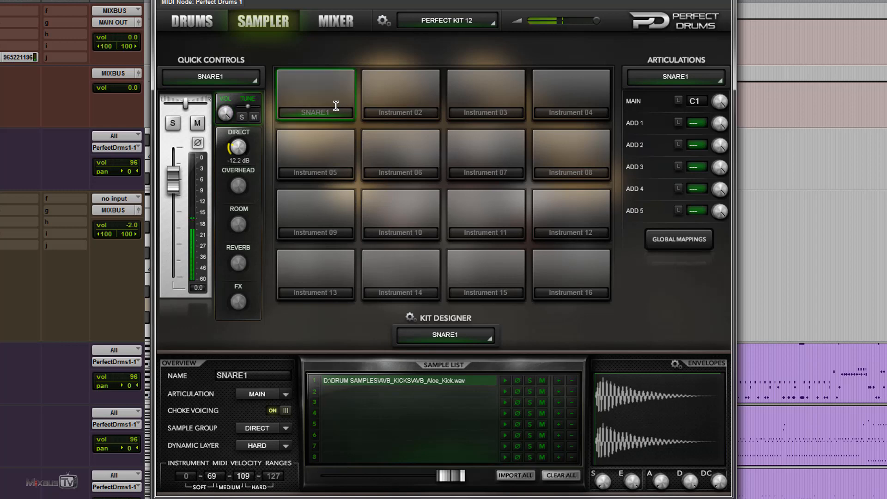
{"action": "left_click", "coordinate": [336, 106]}
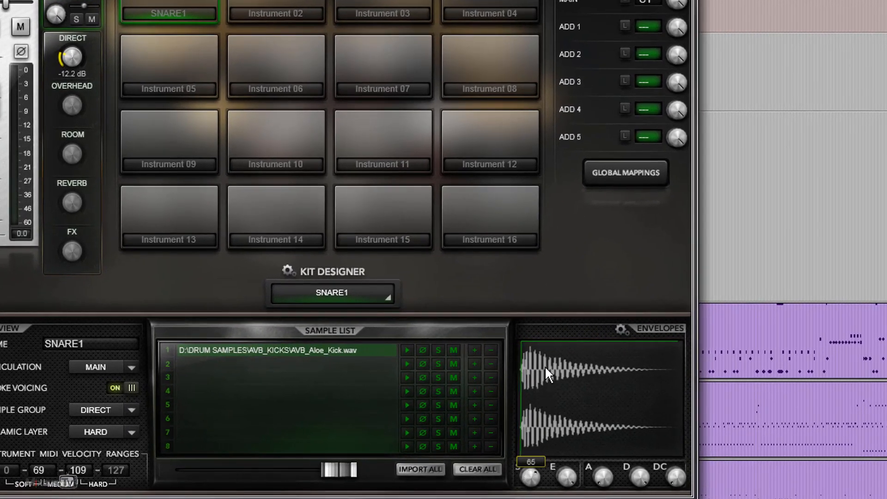
{"action": "left_click_drag", "start_coordinate": [545, 366], "coordinate": [554, 253]}
{"action": "left_click", "coordinate": [205, 2]}
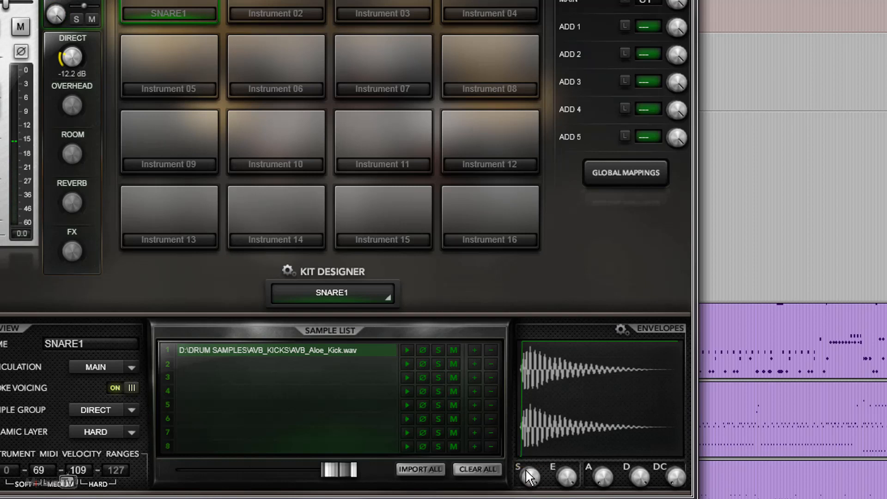
{"action": "left_click_drag", "start_coordinate": [528, 476], "coordinate": [532, 495]}
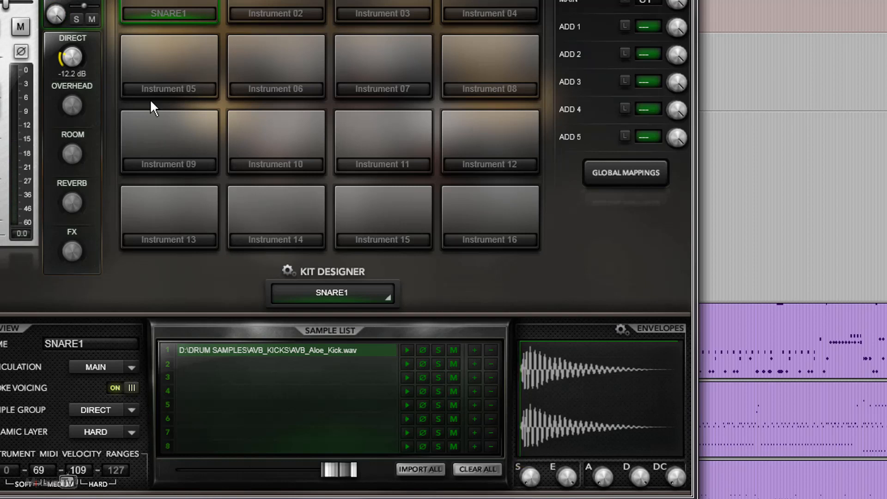
{"action": "left_click", "coordinate": [167, 3]}
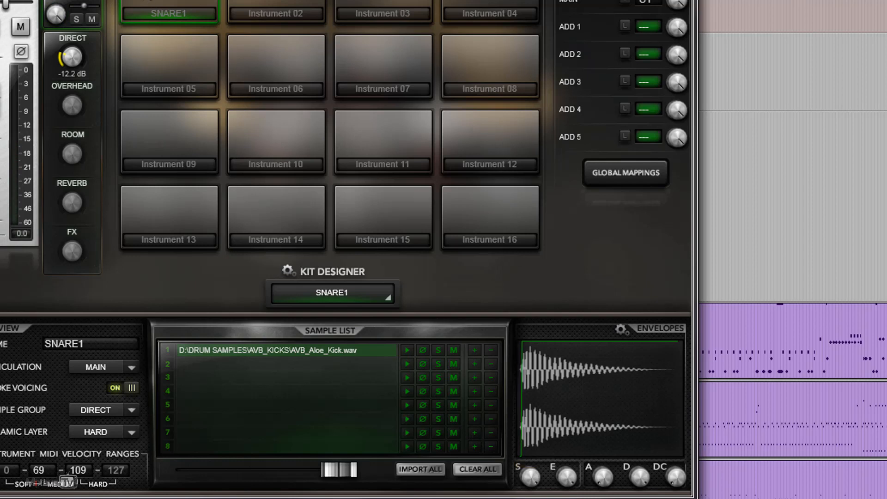
{"action": "left_click", "coordinate": [149, 1]}
{"action": "left_click", "coordinate": [167, 1]}
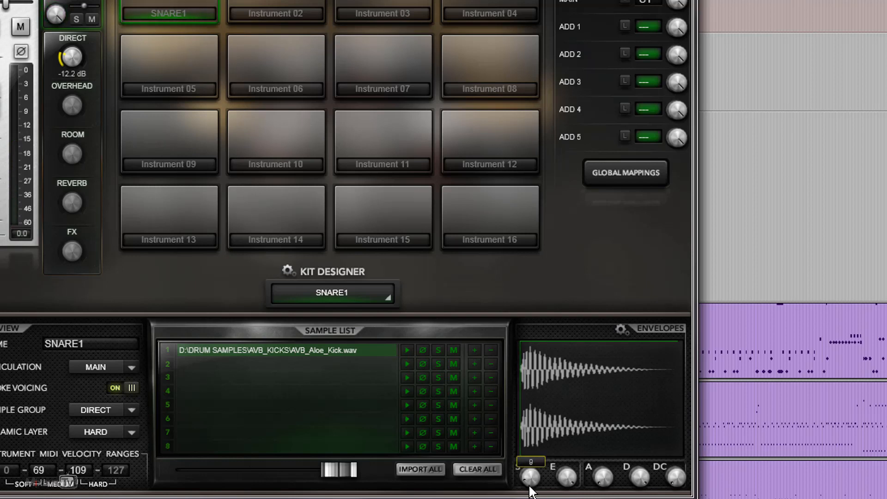
- Shape the end of the SNARE1 sample envelope with a decay of 100 and audition the pad
{"action": "left_click_drag", "start_coordinate": [559, 479], "coordinate": [604, 431]}
{"action": "left_click", "coordinate": [151, 1]}
{"action": "left_click", "coordinate": [174, 1]}
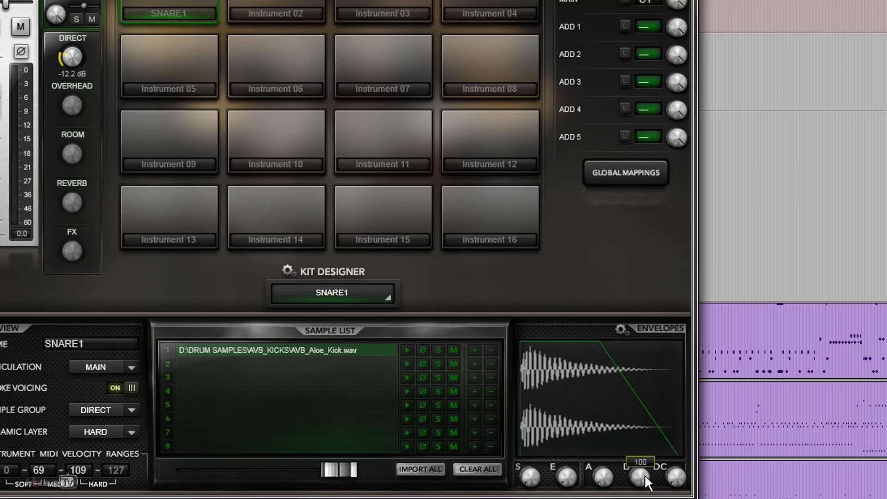
{"action": "left_click_drag", "start_coordinate": [645, 475], "coordinate": [644, 475]}
{"action": "left_click", "coordinate": [162, 7]}
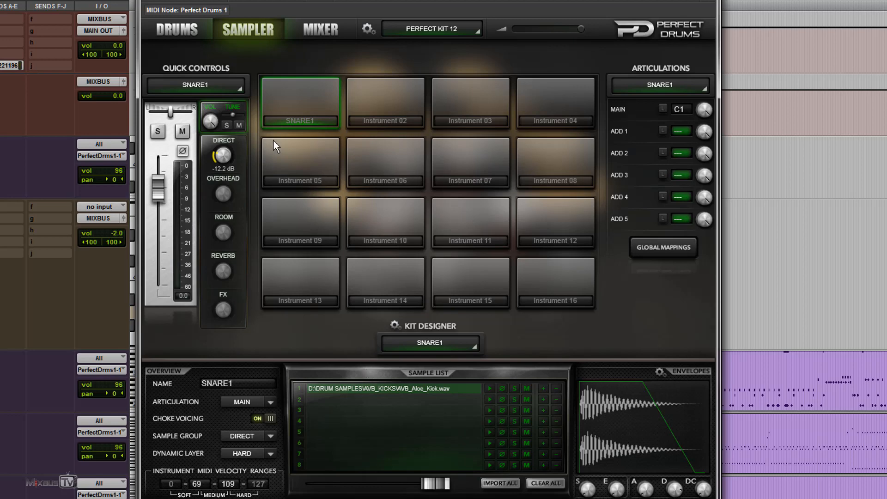
- Look at the acoustic kit's drums page, return to the sampler and audition the SNARE1 pad
{"action": "left_click", "coordinate": [176, 36]}
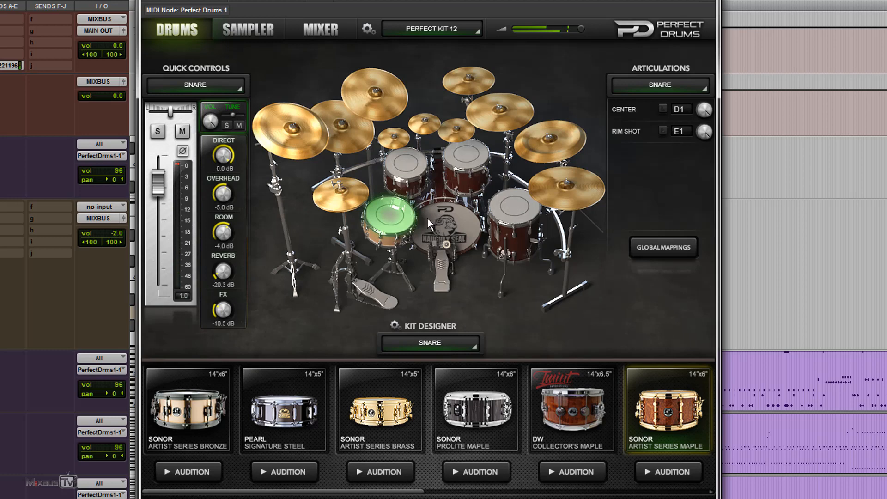
{"action": "left_click", "coordinate": [259, 30]}
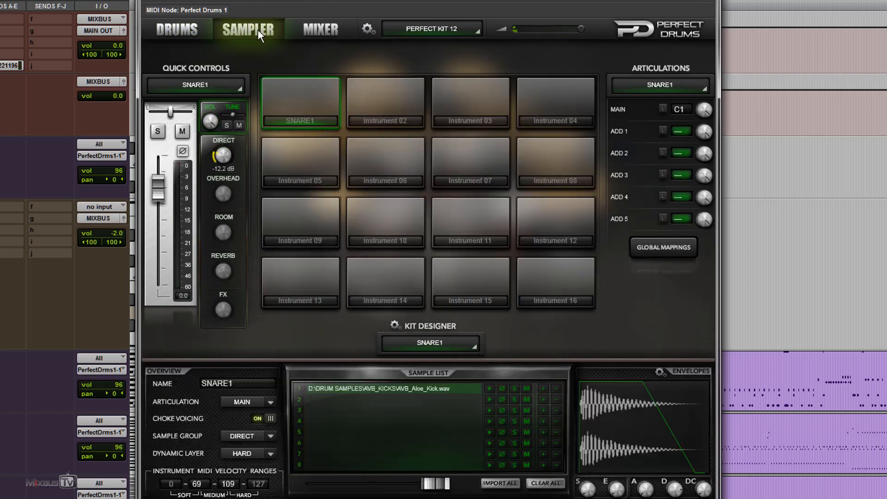
{"action": "left_click", "coordinate": [314, 110]}
{"action": "mouse_move", "coordinate": [596, 485]}
{"action": "left_click", "coordinate": [290, 101]}
{"action": "left_click", "coordinate": [318, 101]}
- Audition the kick in the drum kit view for comparison with the sampler pad, ending on the sampler page
{"action": "left_click", "coordinate": [176, 30]}
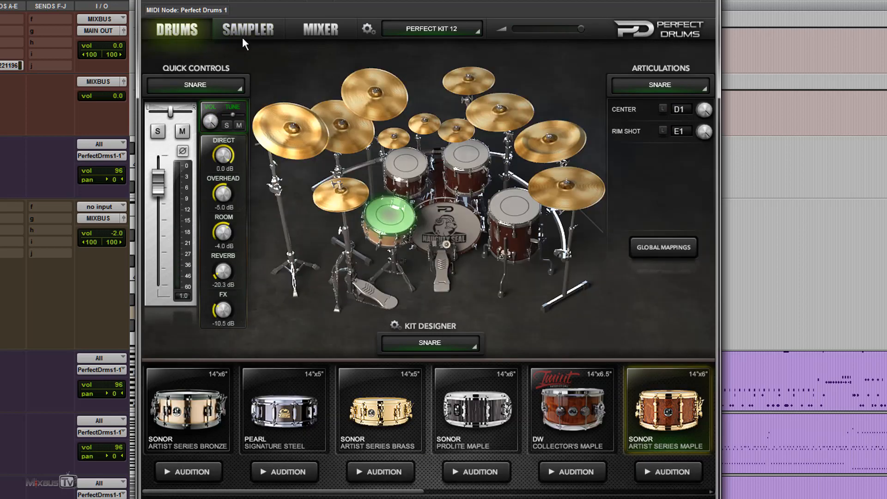
{"action": "left_click", "coordinate": [459, 216]}
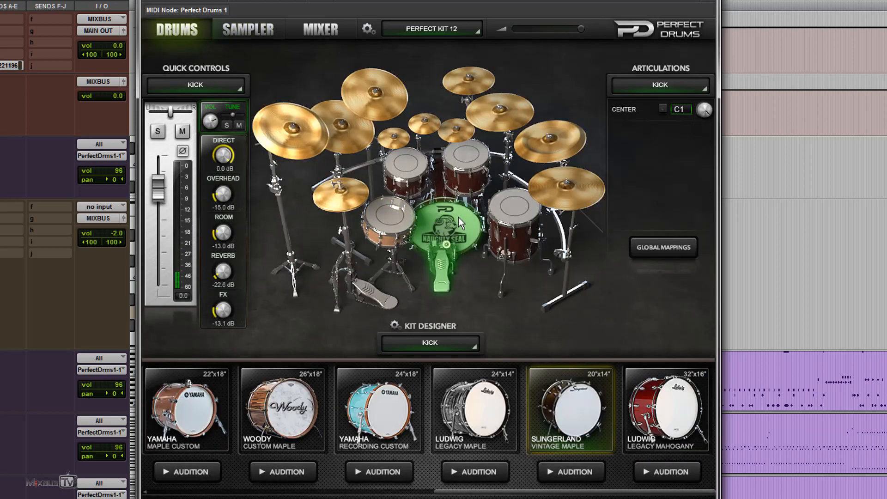
{"action": "left_click", "coordinate": [458, 218]}
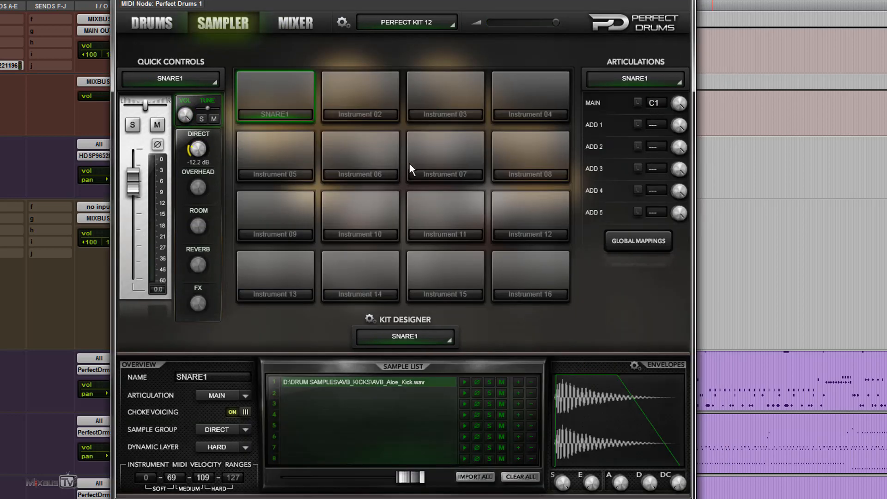
{"action": "left_click", "coordinate": [157, 22]}
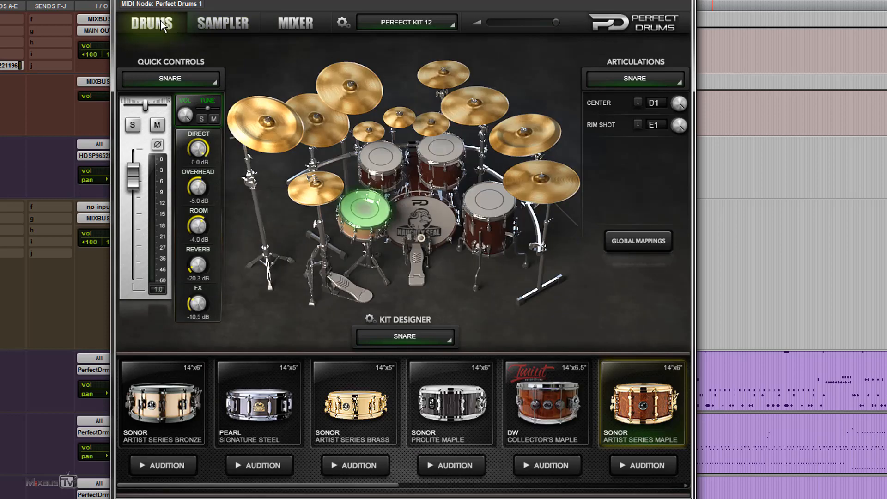
{"action": "left_click", "coordinate": [227, 21]}
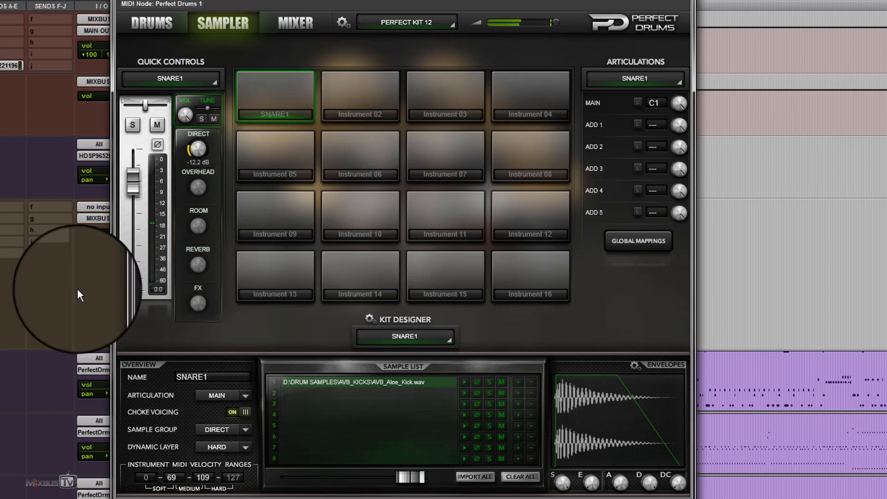
- Toggle the mute on the SNARE1 channel on and off and lower its volume fader
{"action": "left_click", "coordinate": [153, 127]}
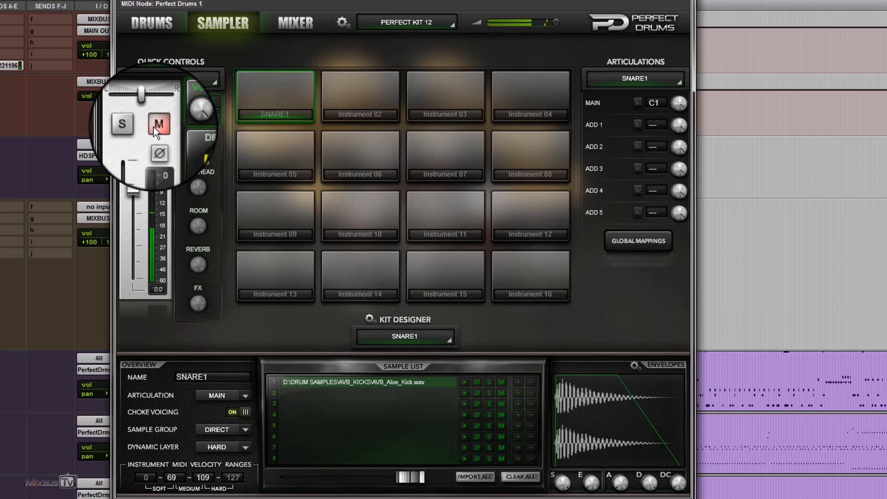
{"action": "left_click", "coordinate": [153, 127]}
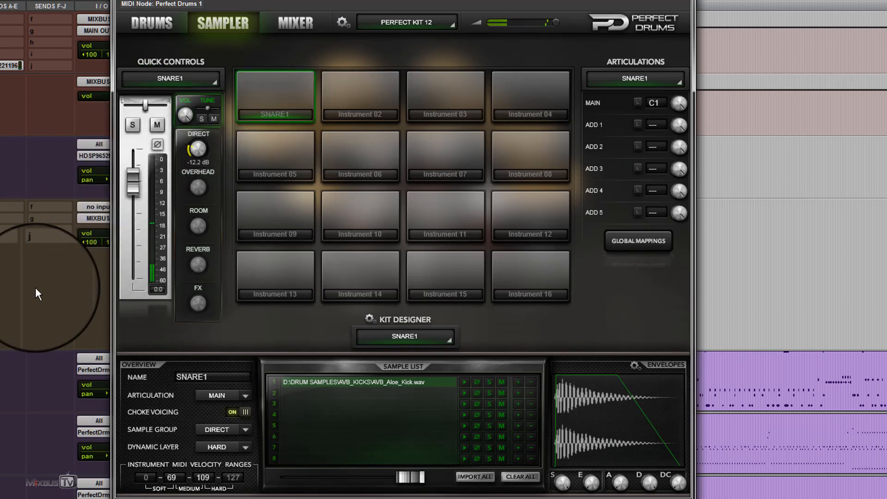
{"action": "left_click_drag", "start_coordinate": [133, 159], "coordinate": [130, 214]}
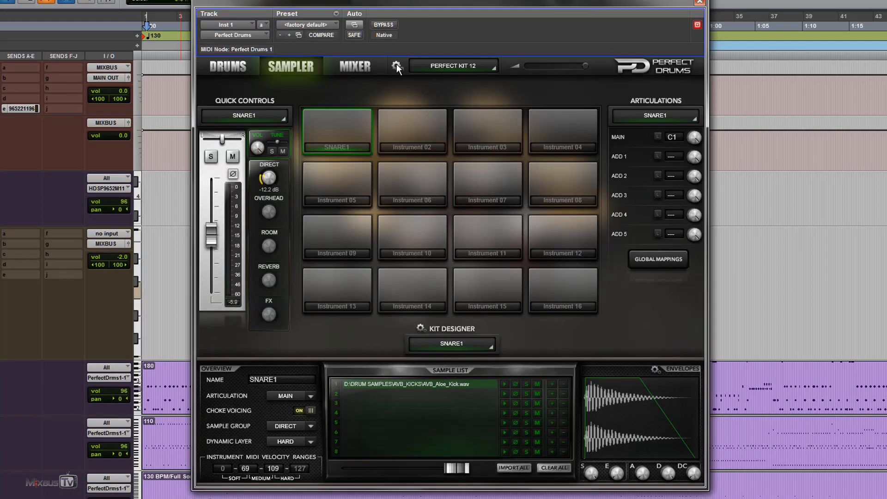
- Review the combined preset options, the Kit Designer's save, load, export and clear options, and the available sample groups
{"action": "left_click", "coordinate": [343, 22]}
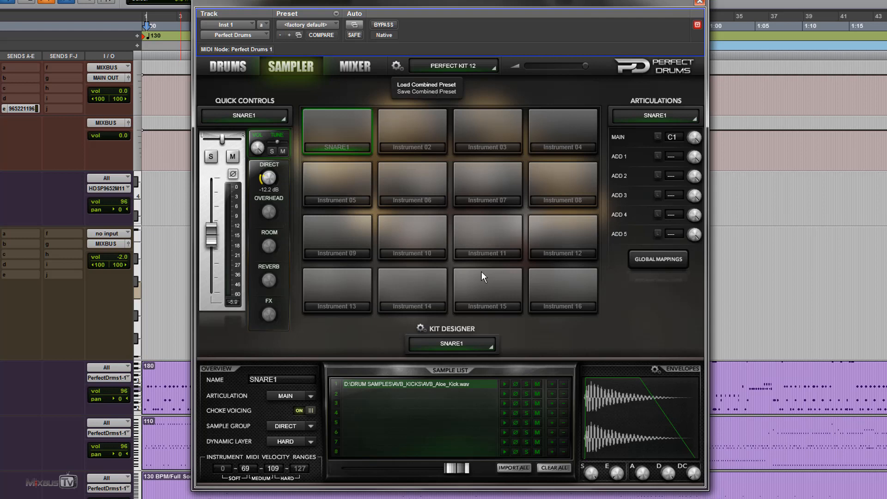
{"action": "left_click", "coordinate": [422, 328]}
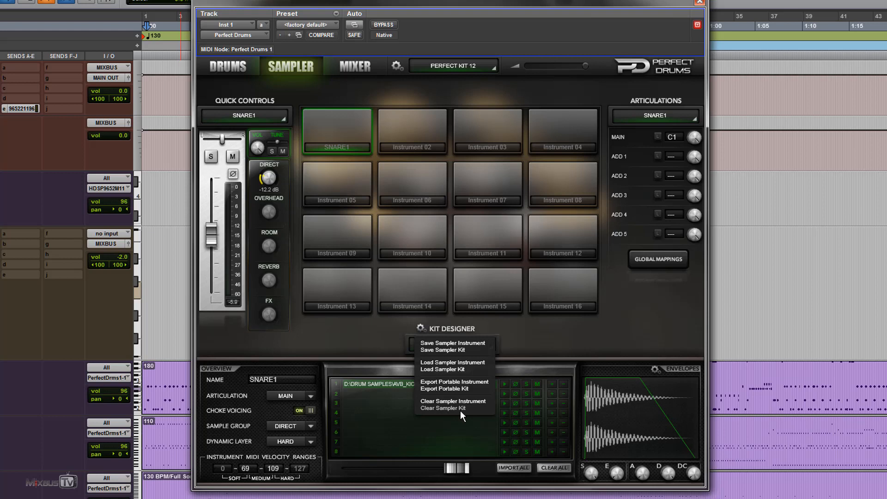
{"action": "left_click", "coordinate": [303, 426]}
{"action": "left_click", "coordinate": [303, 341]}
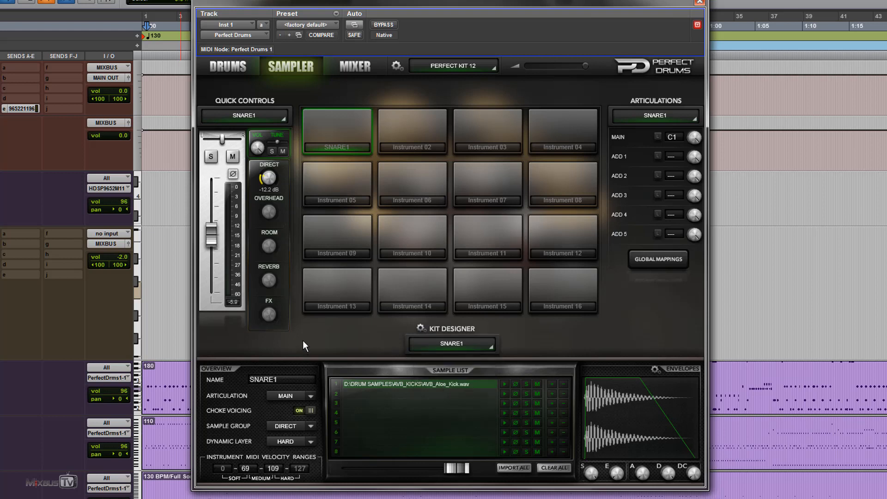
{"action": "left_click", "coordinate": [295, 425]}
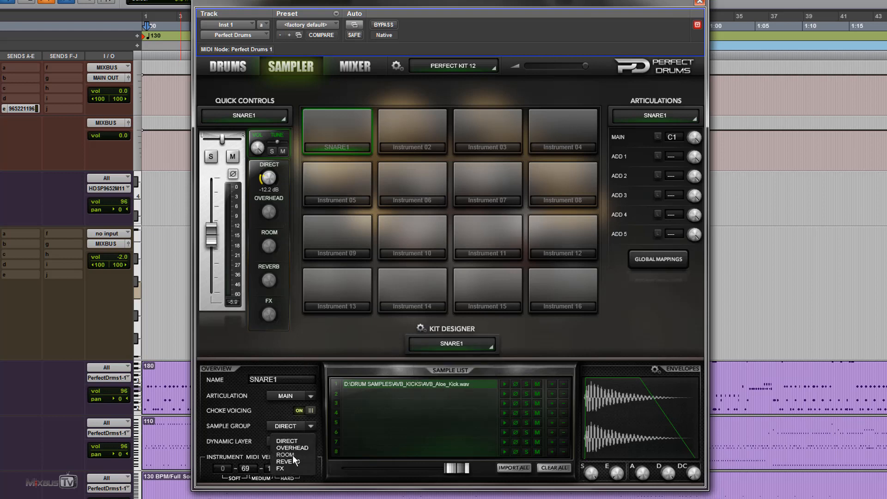
{"action": "left_click", "coordinate": [306, 327]}
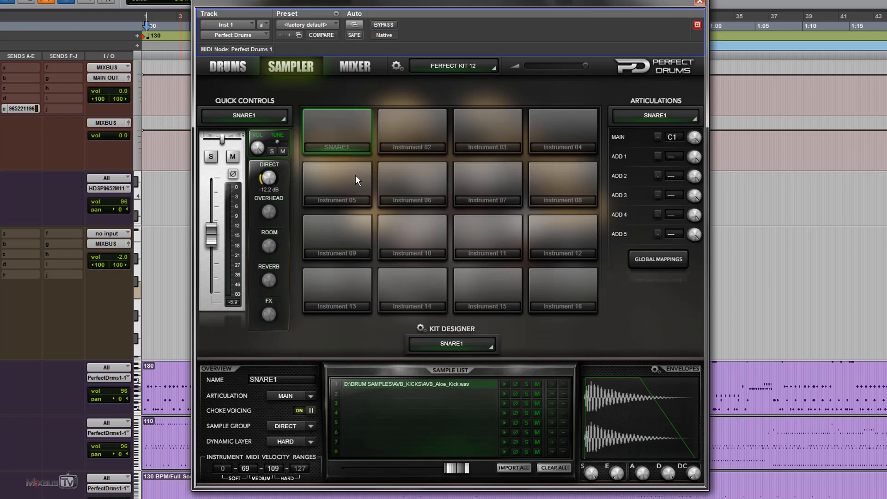
- Import Floor 7 to Floor 10 from the Floor Close folder into SNARE1's direct hard layer and audition the pad
{"action": "left_click", "coordinate": [342, 150]}
{"action": "left_click", "coordinate": [513, 467]}
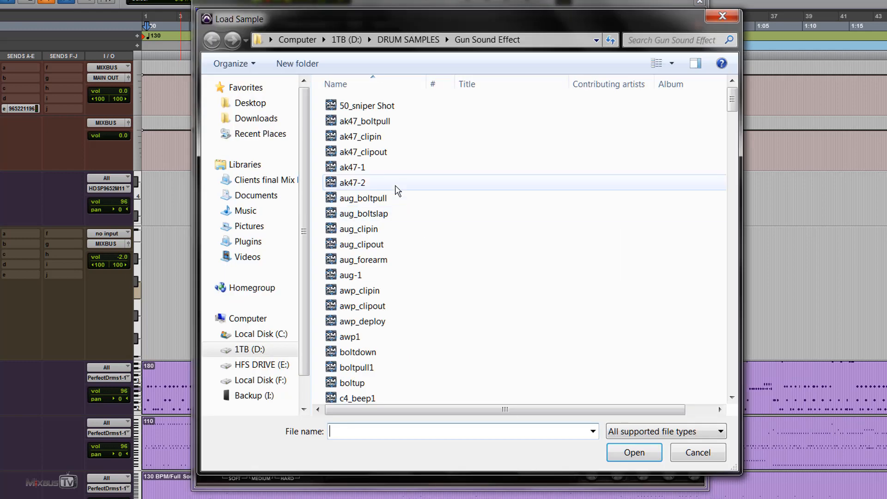
{"action": "left_click", "coordinate": [420, 40]}
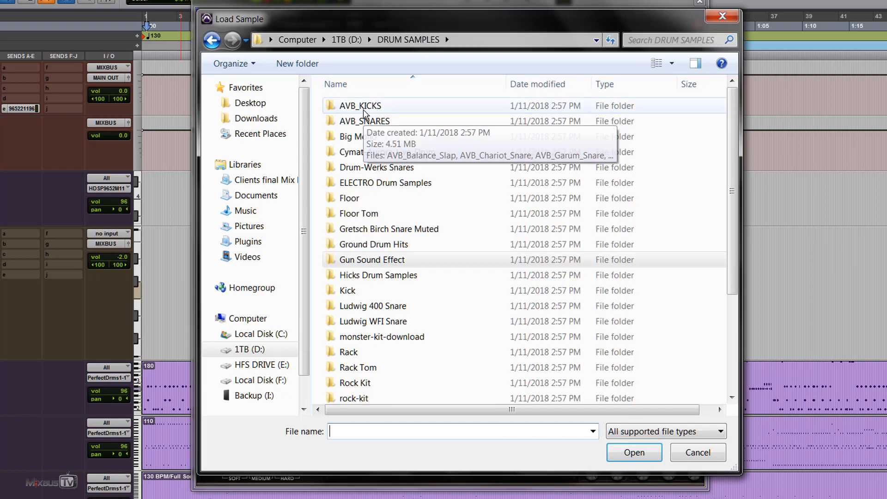
{"action": "double_click", "coordinate": [354, 203]}
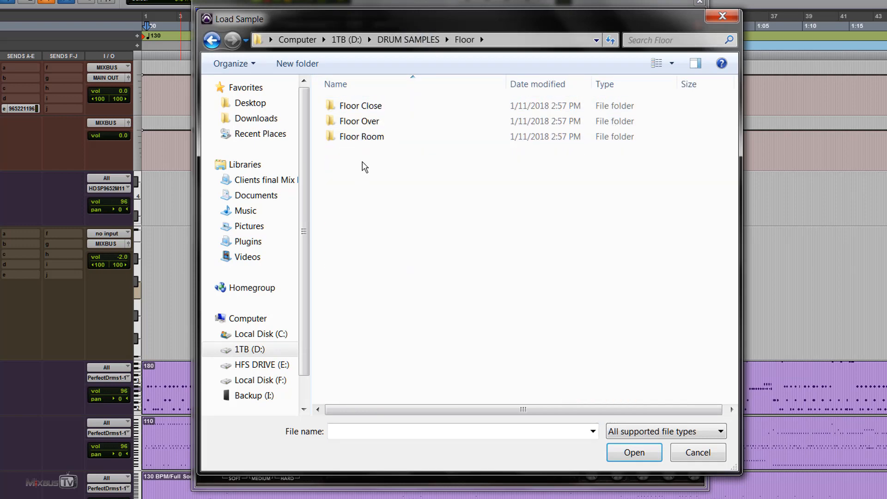
{"action": "double_click", "coordinate": [362, 105]}
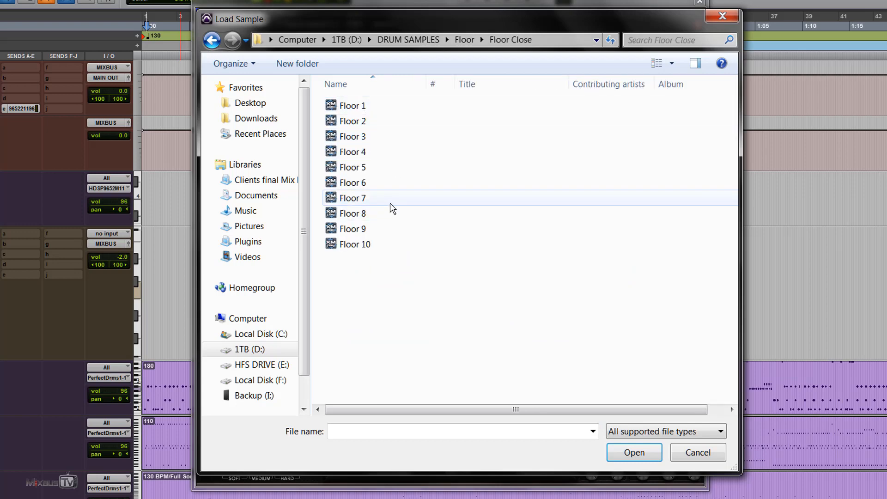
{"action": "left_click_drag", "start_coordinate": [389, 200], "coordinate": [396, 310]}
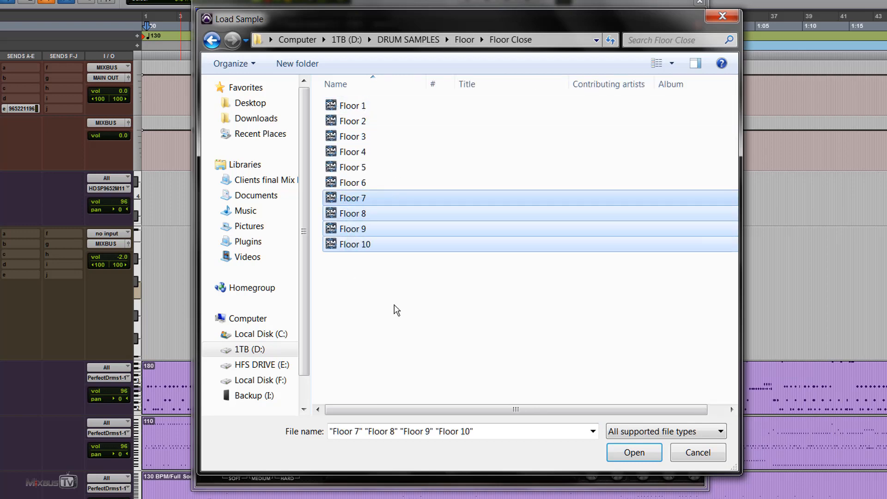
{"action": "left_click", "coordinate": [624, 448]}
{"action": "left_click", "coordinate": [340, 123]}
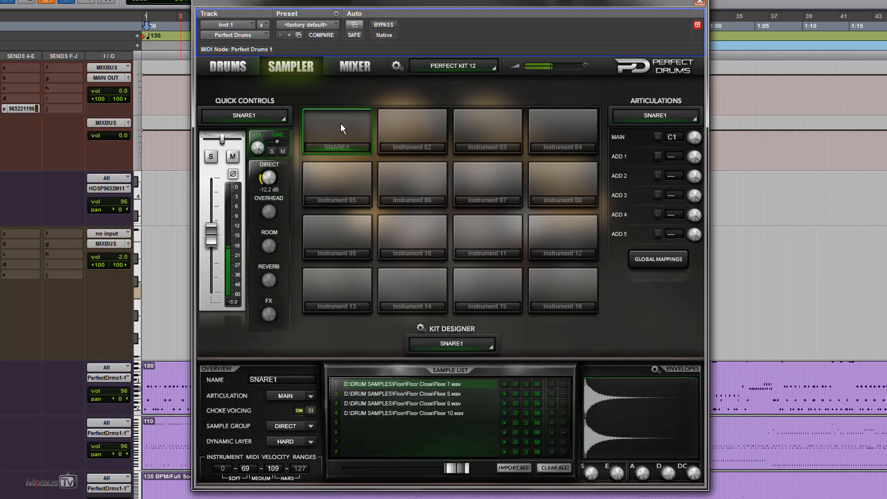
{"action": "left_click", "coordinate": [341, 123]}
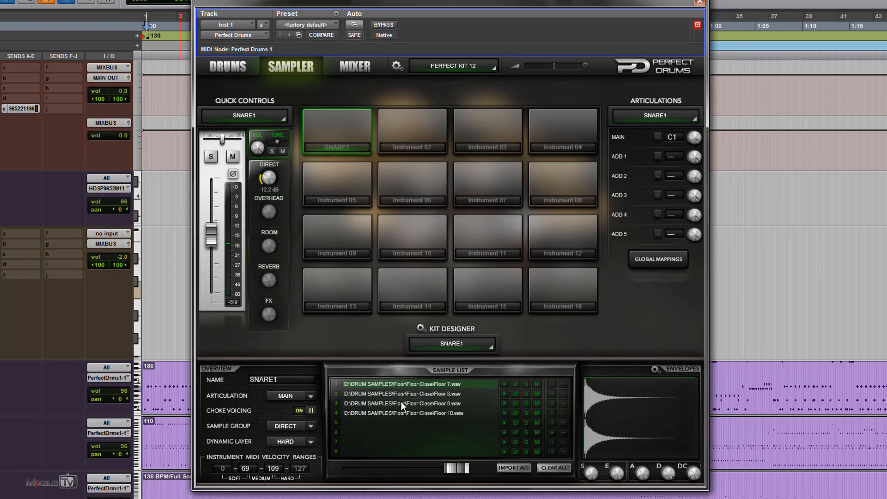
{"action": "left_click", "coordinate": [350, 138]}
- Switch SNARE1's sample group to Overhead and import Floor 7 Over to Floor 10 Over from the Floor Over folder
{"action": "left_click", "coordinate": [300, 426]}
{"action": "left_click", "coordinate": [295, 447]}
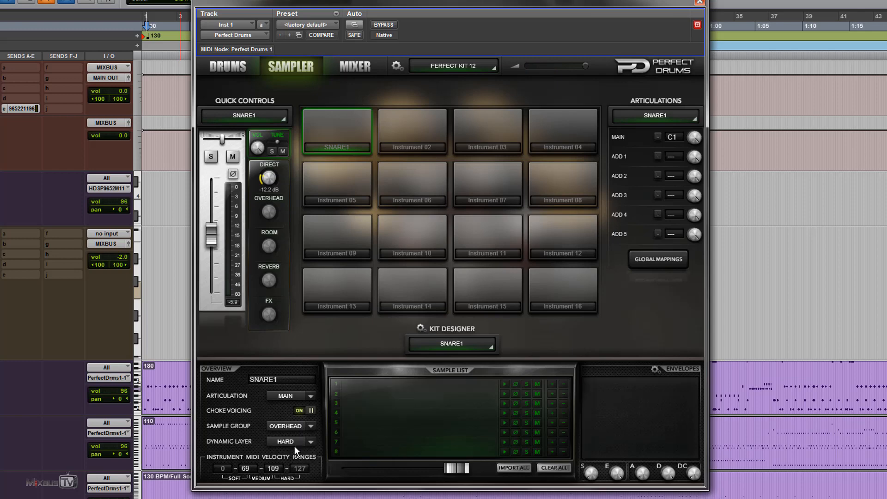
{"action": "left_click", "coordinate": [519, 469]}
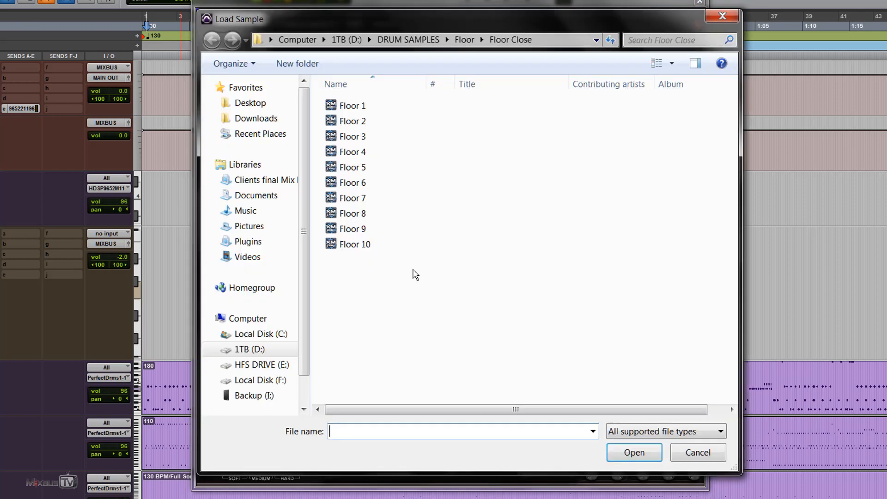
{"action": "left_click", "coordinate": [460, 40]}
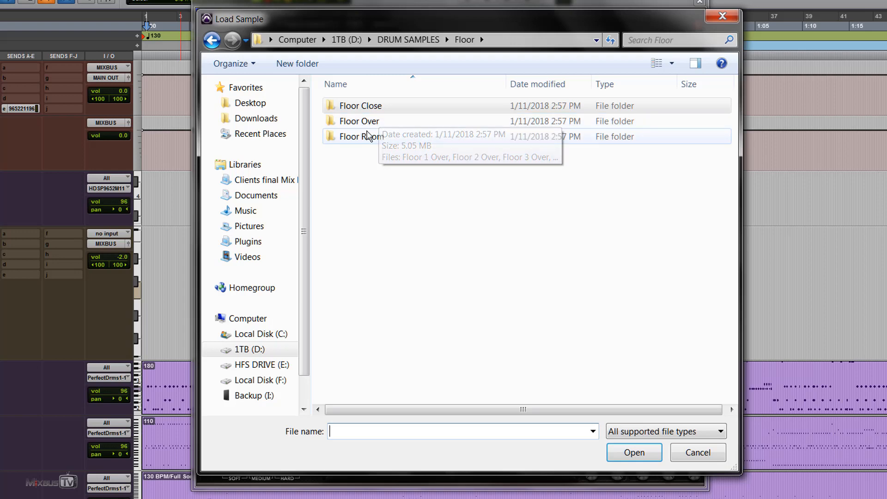
{"action": "double_click", "coordinate": [372, 122]}
{"action": "left_click_drag", "start_coordinate": [413, 268], "coordinate": [373, 197]}
{"action": "left_click", "coordinate": [634, 452]}
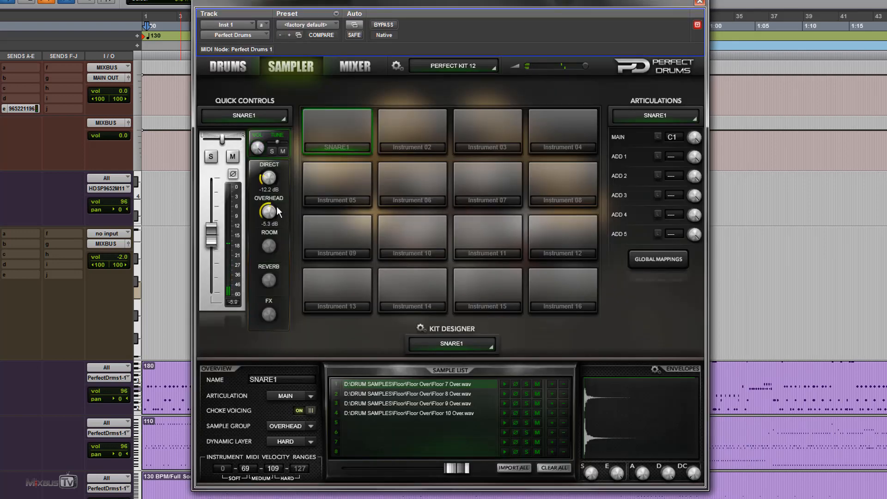
- Raise SNARE1's direct level to -3.6 dB and its overhead level to -3.3 dB while auditioning the pad
{"action": "left_click_drag", "start_coordinate": [276, 140], "coordinate": [278, 113]}
{"action": "left_click", "coordinate": [329, 127]}
{"action": "left_click_drag", "start_coordinate": [268, 211], "coordinate": [270, 187]}
{"action": "left_click", "coordinate": [312, 134]}
{"action": "left_click", "coordinate": [341, 138]}
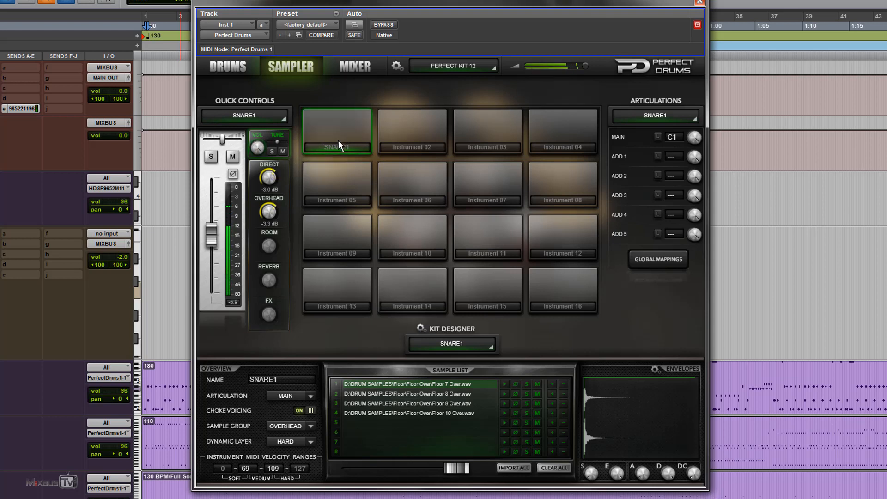
- Switch SNARE1's sample group to Room and import Floor 7 Room to Floor 10 Room from the Floor Room folder
{"action": "left_click", "coordinate": [295, 426]}
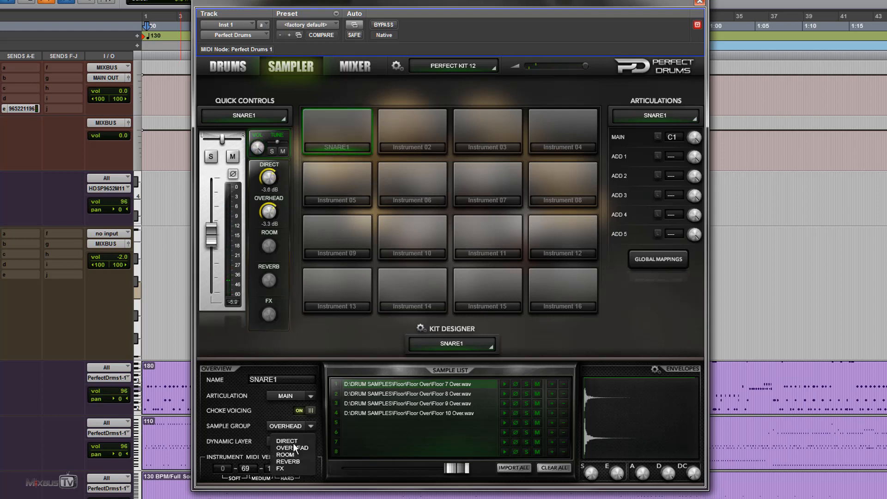
{"action": "left_click", "coordinate": [293, 455]}
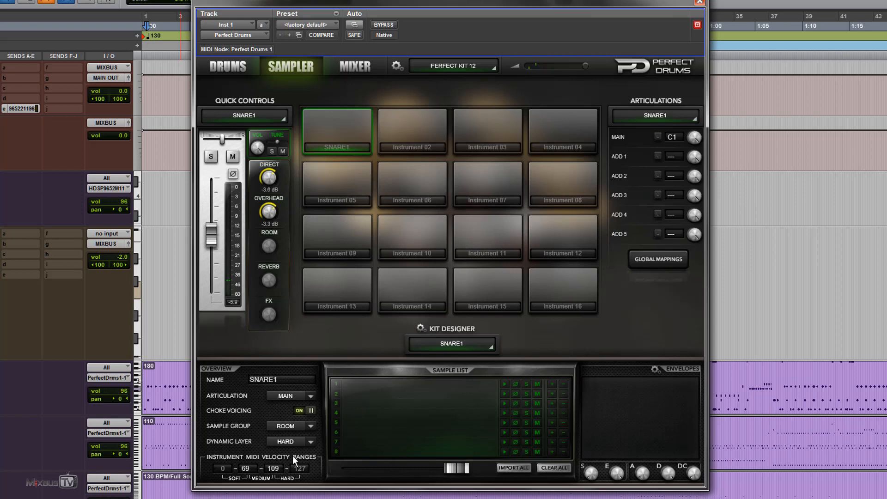
{"action": "left_click", "coordinate": [522, 468]}
{"action": "left_click", "coordinate": [470, 43]}
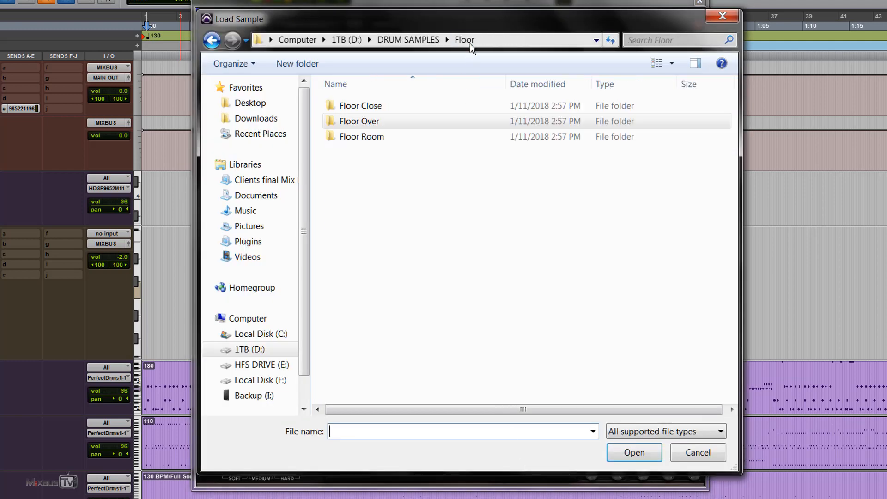
{"action": "double_click", "coordinate": [365, 137]}
{"action": "left_click_drag", "start_coordinate": [418, 265], "coordinate": [380, 208]}
- Raise SNARE1's room level to -1.0 dB, then rebalance the room and overhead levels while auditioning the pad
{"action": "left_click", "coordinate": [337, 132]}
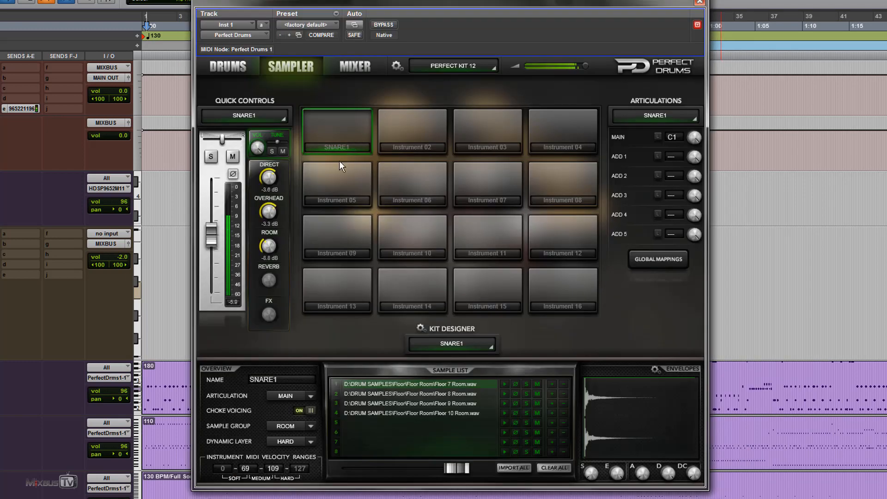
{"action": "left_click_drag", "start_coordinate": [270, 245], "coordinate": [276, 196]}
{"action": "left_click", "coordinate": [334, 115]}
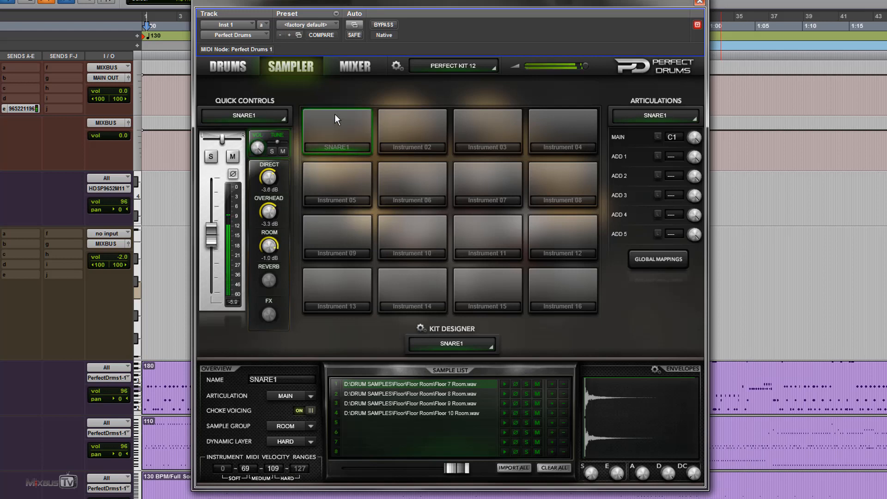
{"action": "left_click", "coordinate": [336, 144]}
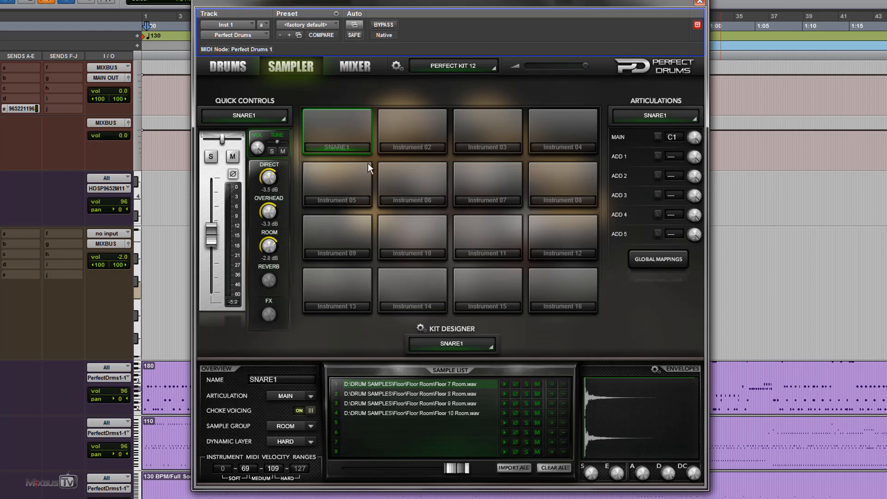
{"action": "left_click", "coordinate": [329, 130]}
{"action": "left_click_drag", "start_coordinate": [262, 248], "coordinate": [265, 259]}
{"action": "left_click_drag", "start_coordinate": [271, 214], "coordinate": [273, 233]}
{"action": "left_click", "coordinate": [329, 141]}
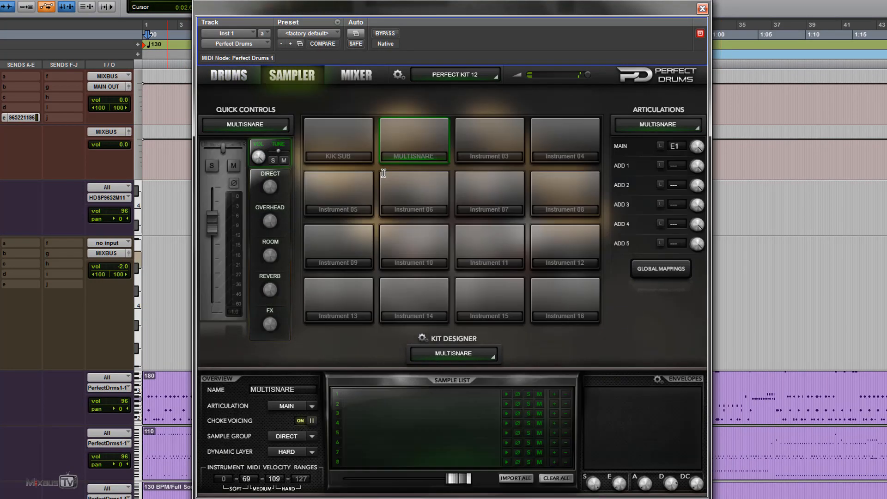
- Import Rodgers_DynLH09 to Rodgers_DynLH15 from the Big Mono folder into MULTISNARE's direct hard layer
{"action": "left_click", "coordinate": [518, 479]}
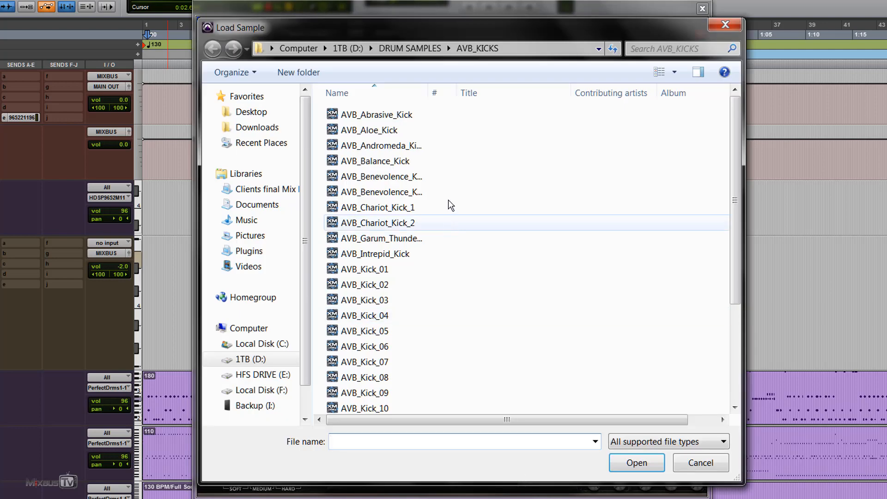
{"action": "left_click", "coordinate": [409, 47]}
{"action": "double_click", "coordinate": [378, 147]}
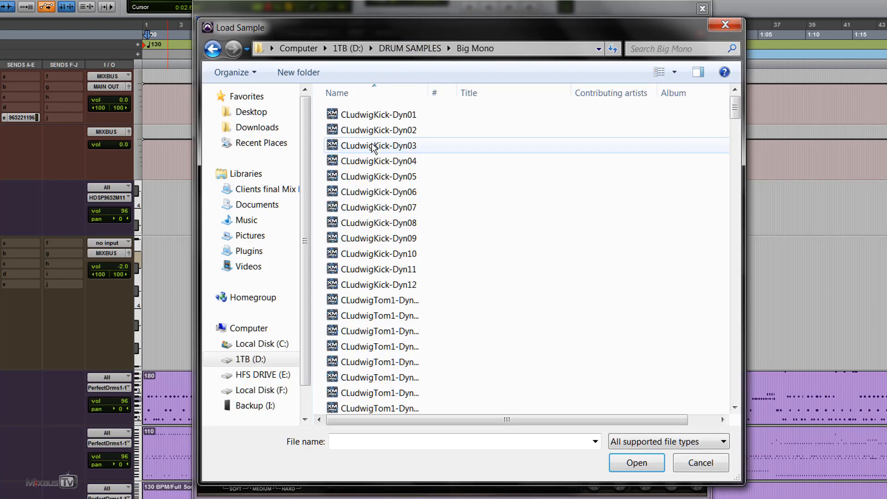
{"action": "left_click", "coordinate": [418, 190]}
{"action": "scroll", "coordinate": [416, 231], "scroll_direction": "down", "scroll_amount": 4}
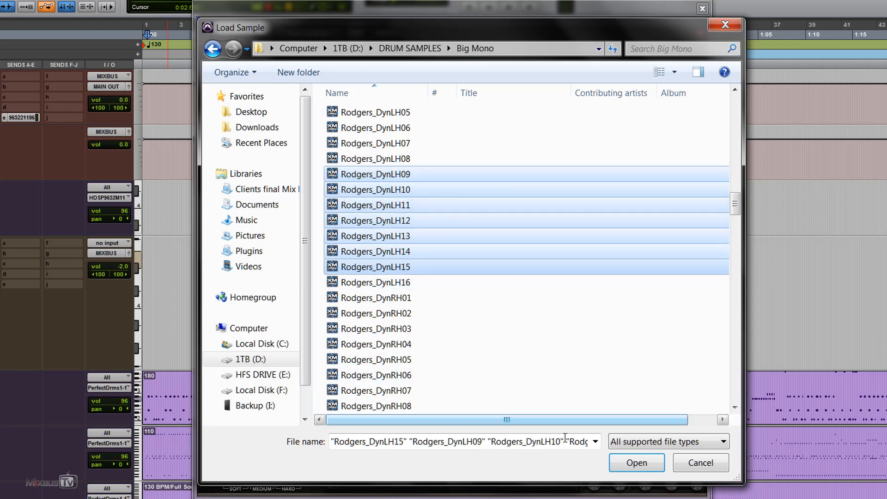
{"action": "left_click", "coordinate": [637, 463]}
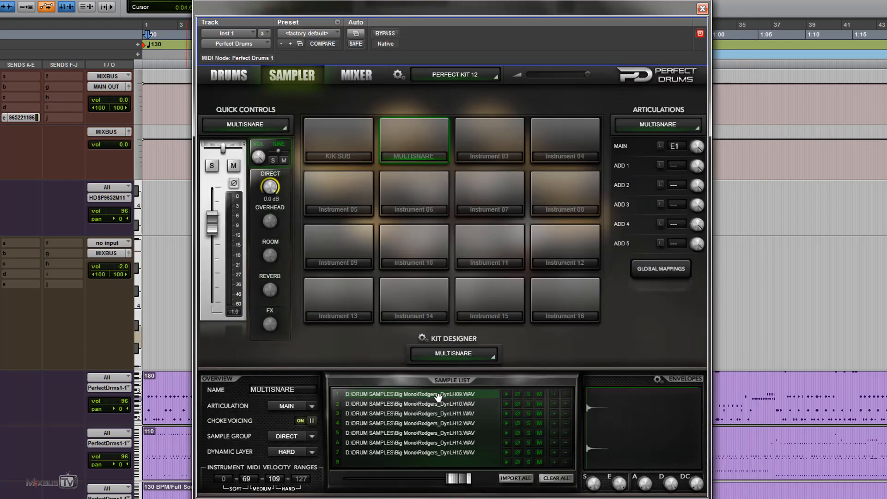
- Play the track with MULTISNARE soloed, then remove the solo and audition the KIK SUB pad
{"action": "left_click", "coordinate": [212, 165]}
{"action": "key", "text": "space"}
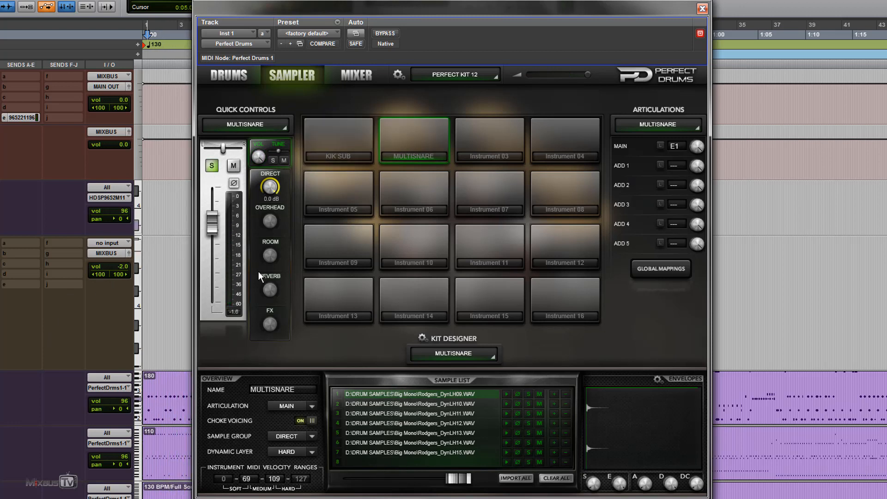
{"action": "left_click", "coordinate": [211, 165]}
{"action": "left_click", "coordinate": [343, 146]}
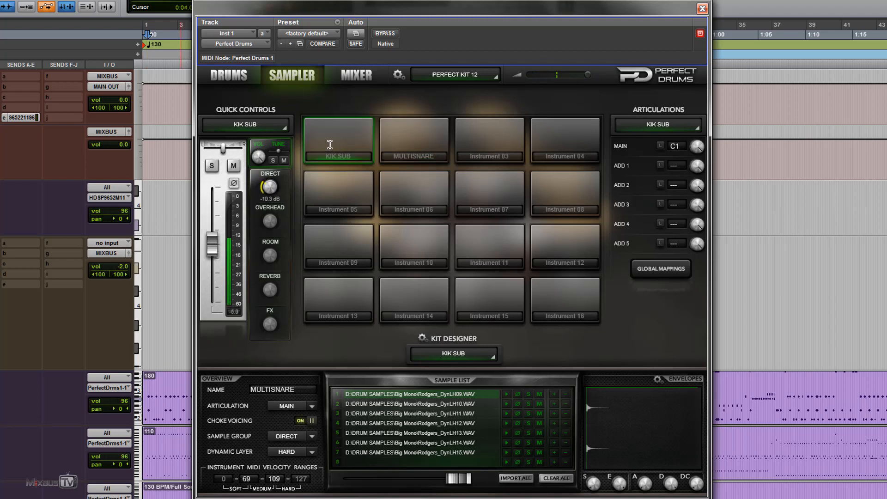
- Import Akai SR16 Snare (1) from the ELECTRO SNARES folder into MULTISNARE's direct hard layer
{"action": "left_click", "coordinate": [414, 140]}
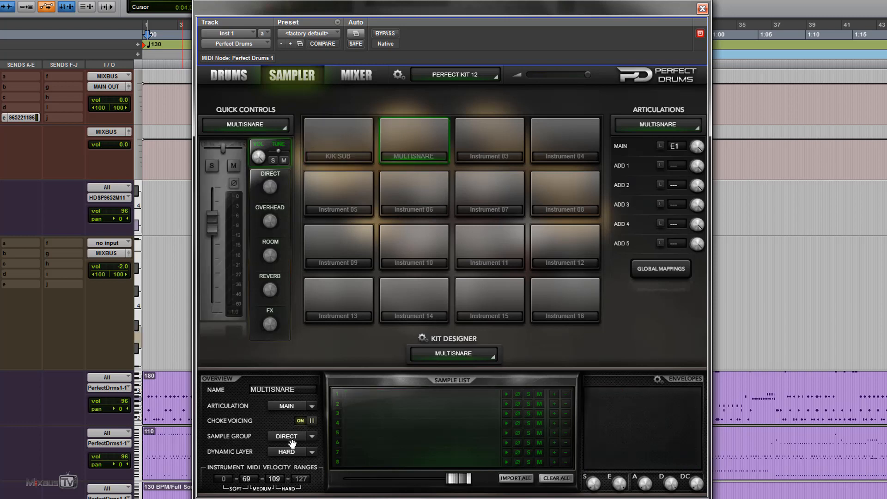
{"action": "left_click", "coordinate": [292, 437]}
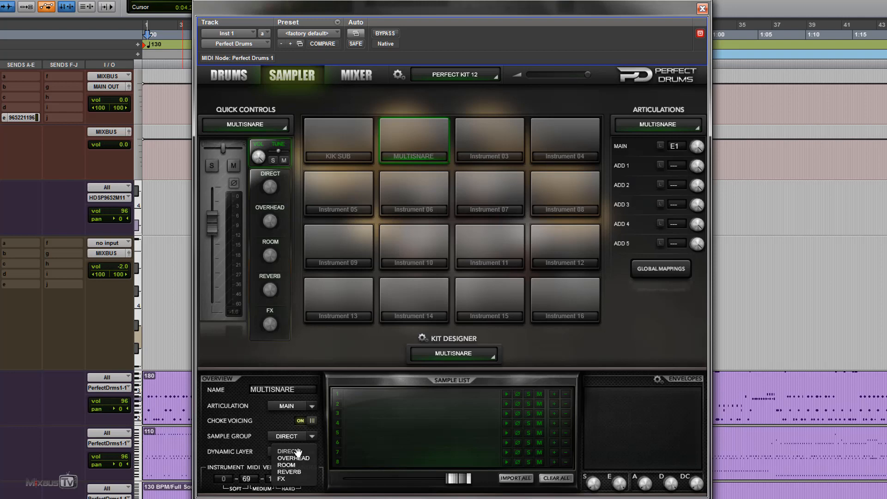
{"action": "left_click", "coordinate": [337, 355]}
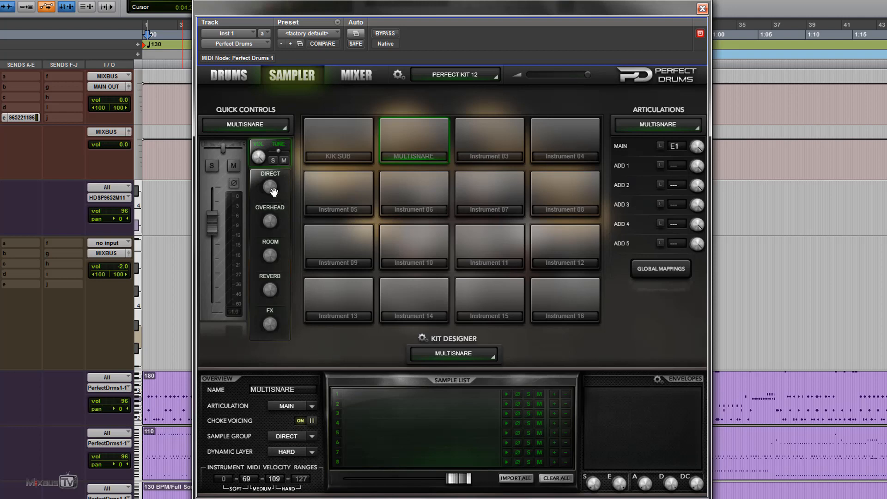
{"action": "left_click", "coordinate": [516, 479]}
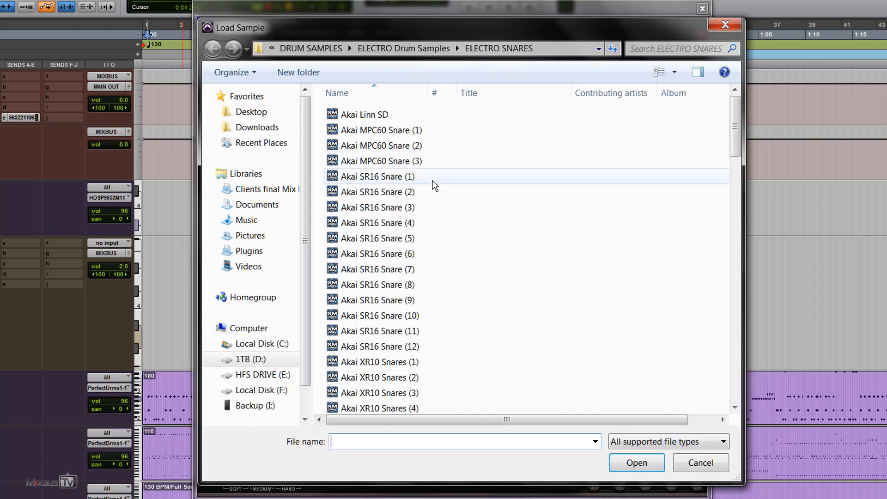
{"action": "left_click", "coordinate": [435, 50]}
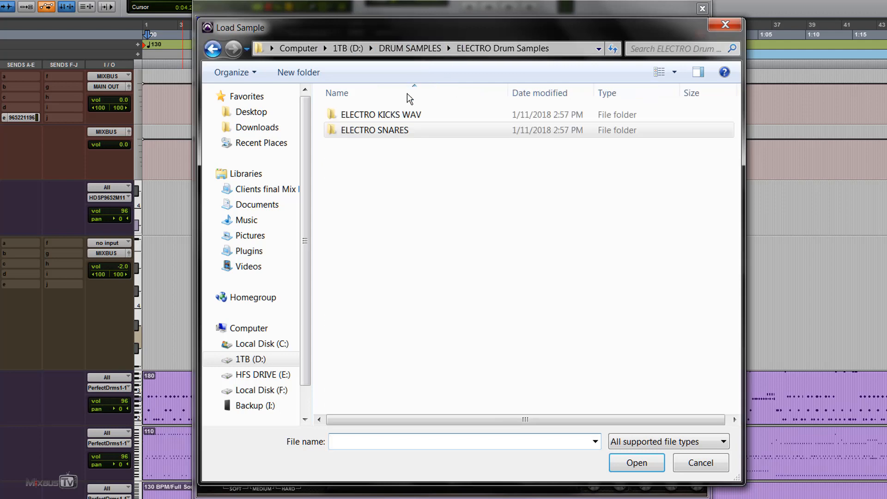
{"action": "left_click", "coordinate": [409, 49]}
{"action": "left_click", "coordinate": [377, 132]}
{"action": "double_click", "coordinate": [375, 132]}
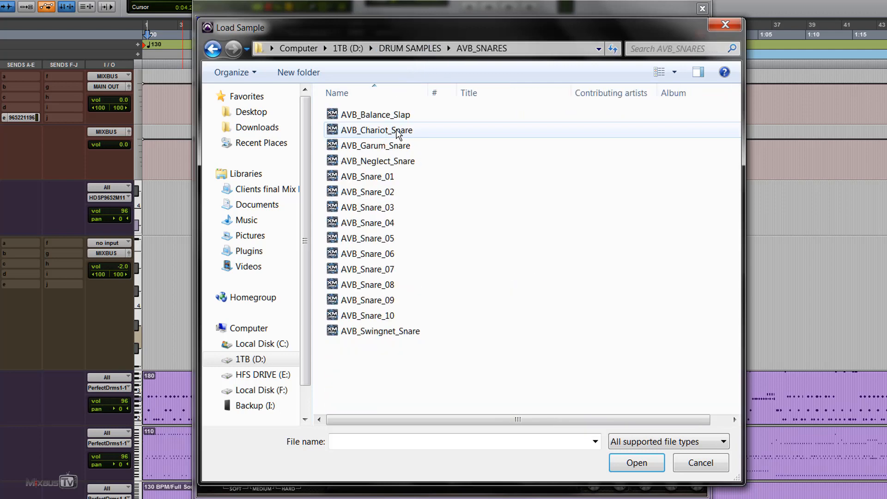
{"action": "double_click", "coordinate": [370, 176]}
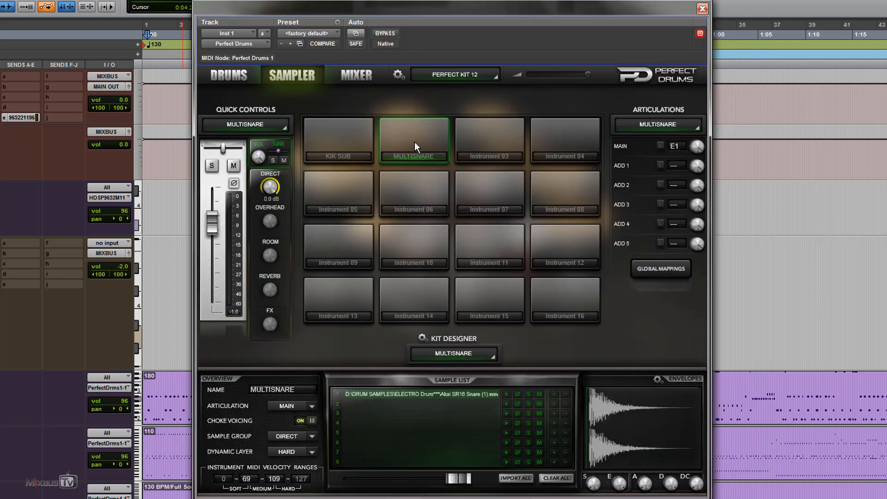
- Switch MULTISNARE's sample group to Overhead and import BOSS DR550 Snare (2) from the ELECTRO SNARES folder
{"action": "left_click", "coordinate": [292, 435]}
{"action": "left_click", "coordinate": [289, 465]}
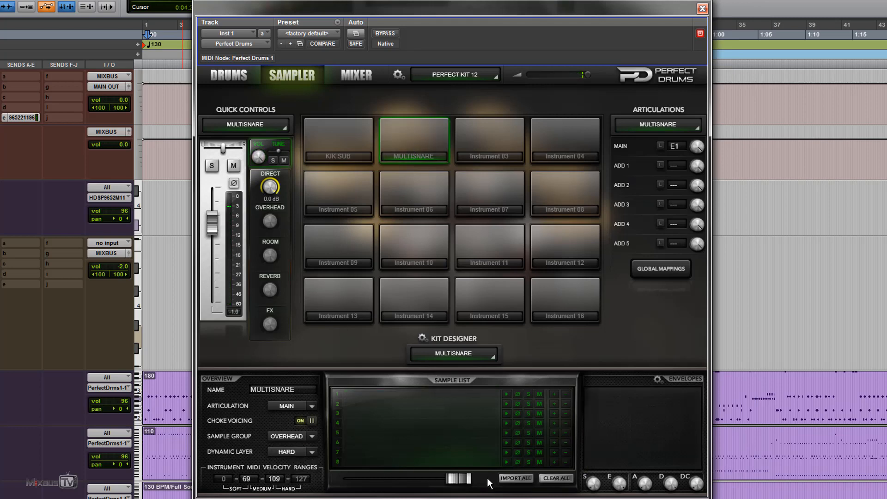
{"action": "left_click", "coordinate": [515, 478]}
{"action": "left_click", "coordinate": [383, 378]}
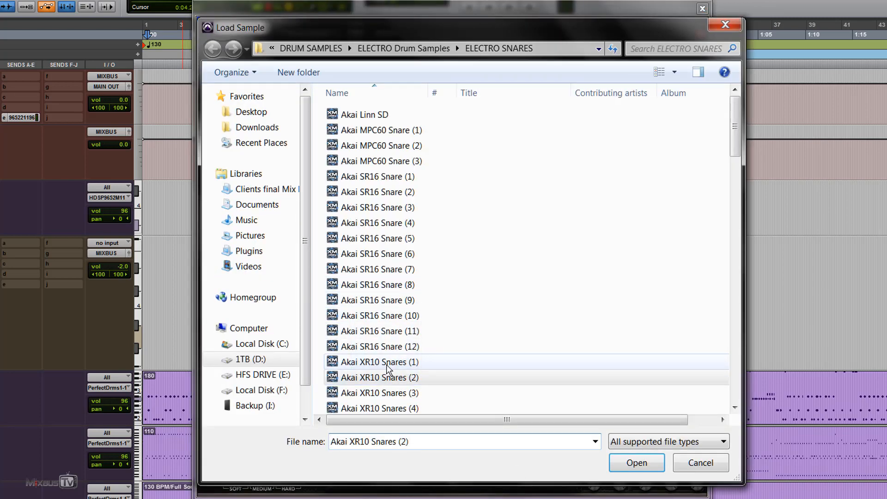
{"action": "left_click", "coordinate": [384, 392]}
{"action": "scroll", "coordinate": [383, 369], "scroll_direction": "down", "scroll_amount": 5}
{"action": "left_click", "coordinate": [383, 299]}
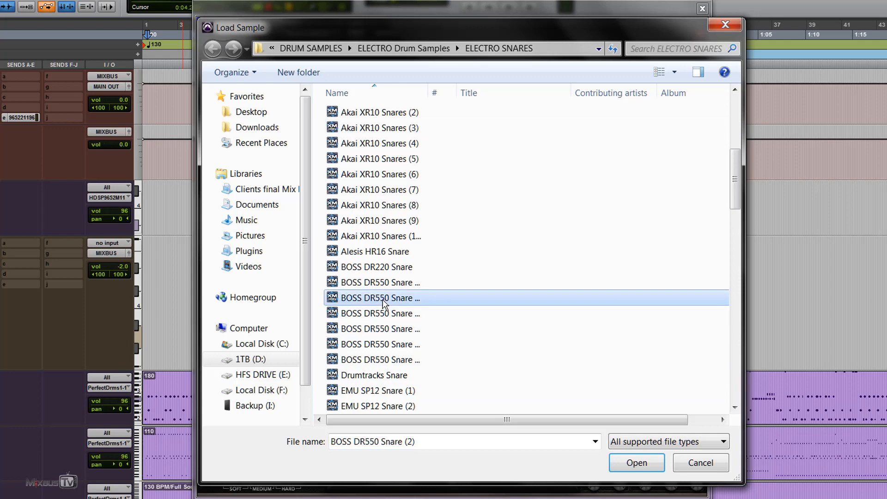
{"action": "double_click", "coordinate": [383, 300]}
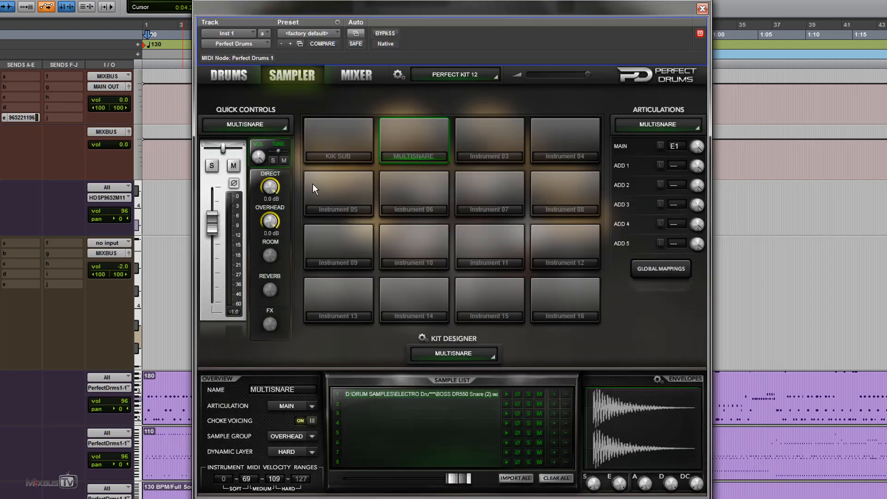
- Audition MULTISNARE with its direct level lowered to -29.1 dB, then reset the direct level to 0.0 dB
{"action": "left_click", "coordinate": [409, 152]}
{"action": "left_click_drag", "start_coordinate": [264, 184], "coordinate": [299, 295]}
{"action": "left_click", "coordinate": [415, 151]}
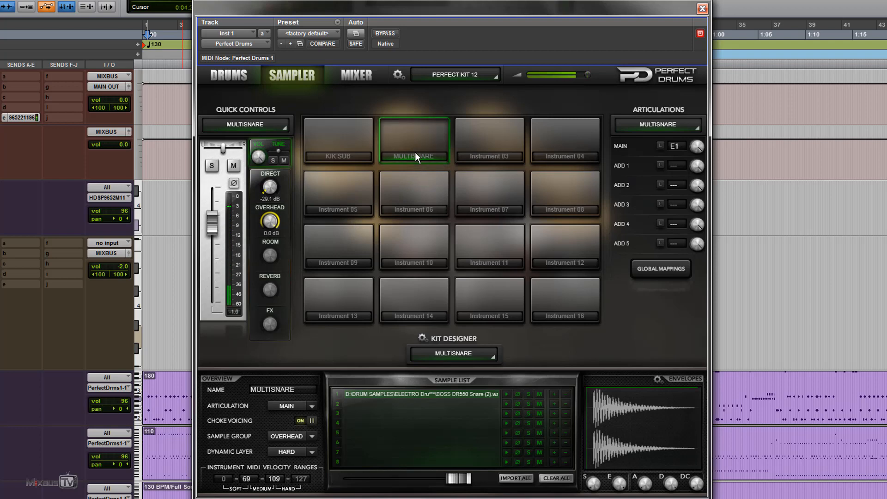
{"action": "left_click", "coordinate": [270, 186], "text": "alt"}
- Switch MULTISNARE's sample group to Room and import Roland 1000 Snare from the ELECTRO SNARES folder
{"action": "left_click", "coordinate": [293, 451]}
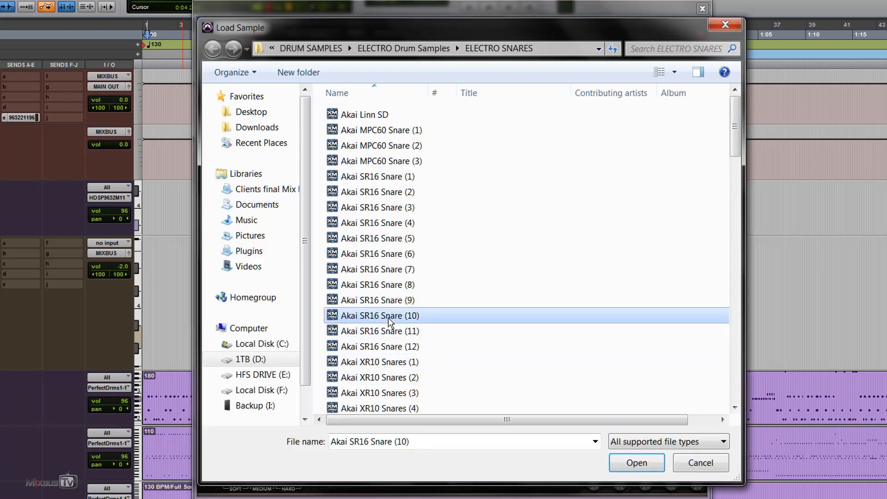
{"action": "scroll", "coordinate": [392, 318], "scroll_direction": "down", "scroll_amount": 10}
{"action": "scroll", "coordinate": [391, 318], "scroll_direction": "down", "scroll_amount": 5}
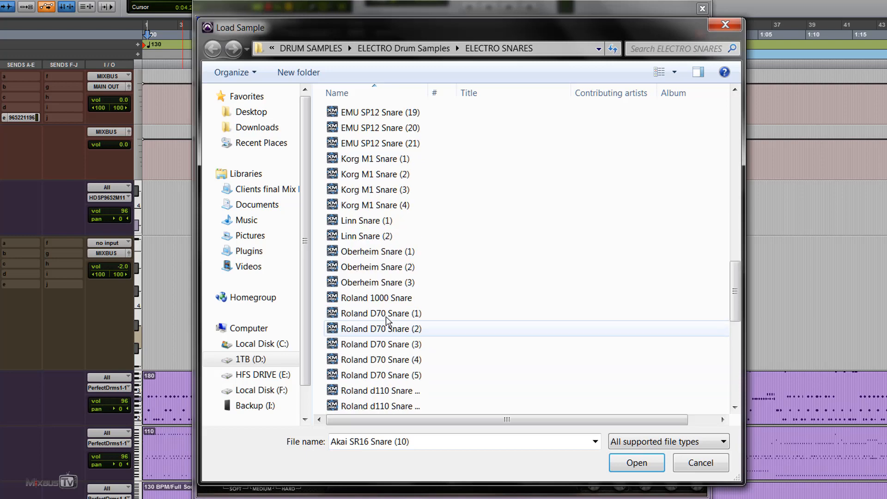
{"action": "double_click", "coordinate": [386, 301]}
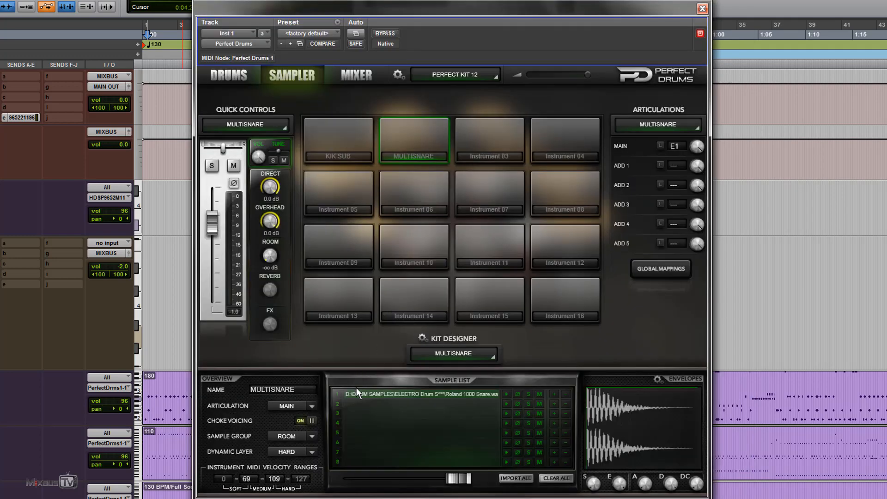
- Load Roland TR505 Snare into MULTISNARE's FX sample group and turn the FX level all the way down
{"action": "left_click", "coordinate": [297, 437]}
{"action": "left_click", "coordinate": [292, 476]}
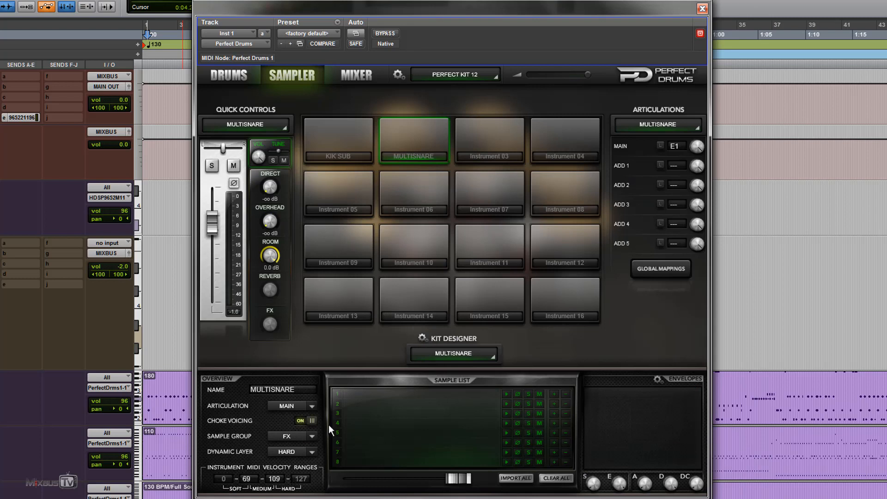
{"action": "left_click_drag", "start_coordinate": [278, 326], "coordinate": [274, 450]}
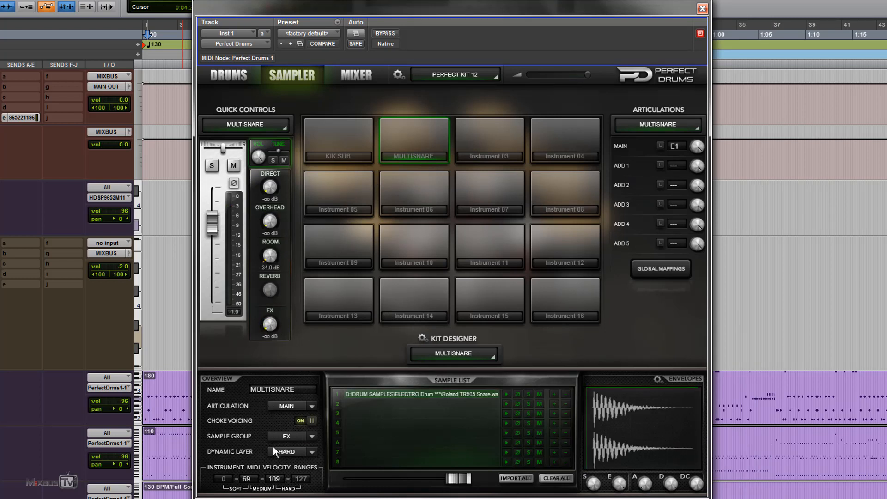
- Audition MULTISNARE's direct, overhead and room layers in turn, lowering direct to -20.9 dB and overhead to -22.5 dB
{"action": "left_click_drag", "start_coordinate": [280, 65], "coordinate": [281, 69]}
{"action": "left_click", "coordinate": [423, 147]}
{"action": "left_click", "coordinate": [423, 145]}
{"action": "left_click", "coordinate": [410, 135]}
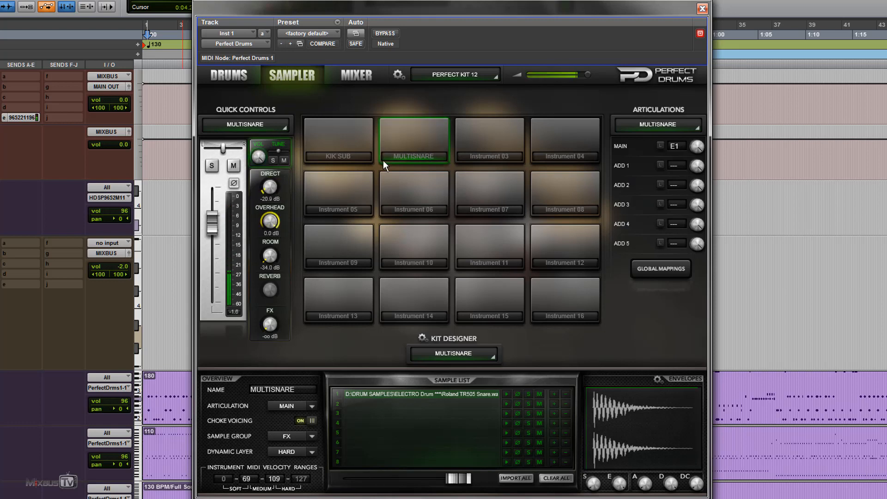
{"action": "left_click_drag", "start_coordinate": [274, 220], "coordinate": [278, 306]}
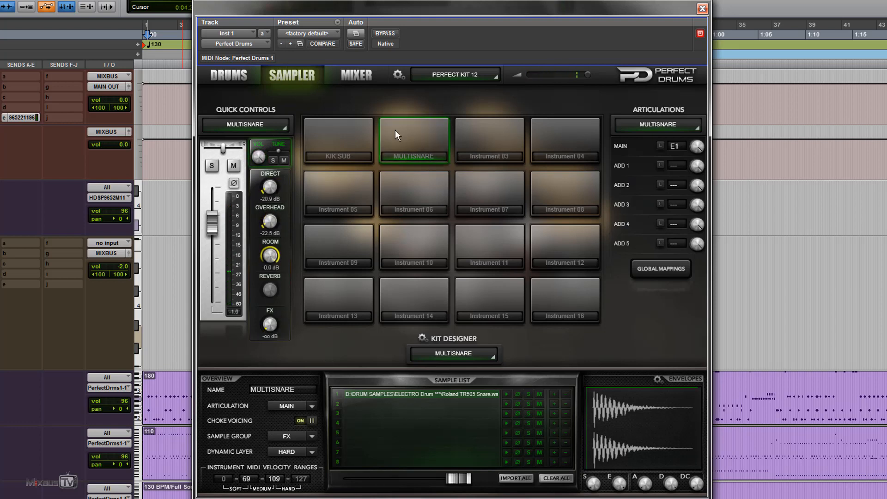
{"action": "left_click", "coordinate": [401, 142]}
- Load Akai XR10 Snares (2) as MULTISNARE's FX sample and audition it before turning the FX level all the way down
{"action": "left_click_drag", "start_coordinate": [271, 367], "coordinate": [271, 388]}
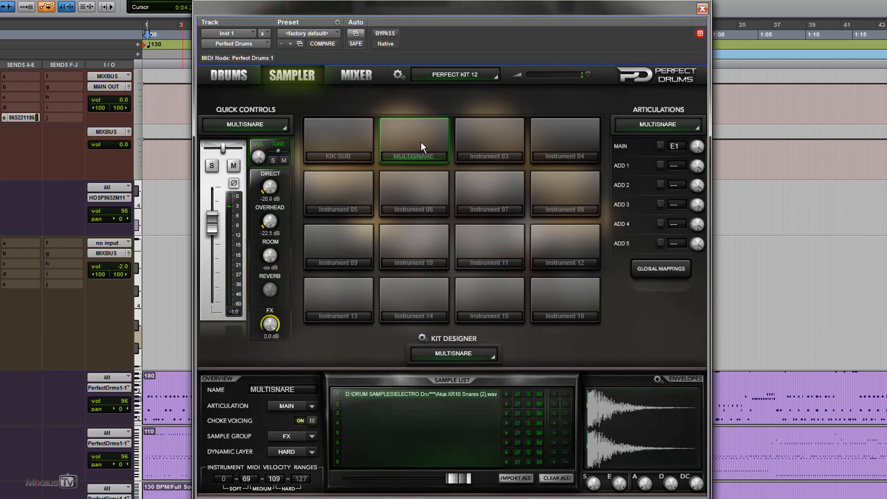
{"action": "left_click", "coordinate": [421, 143]}
{"action": "left_click_drag", "start_coordinate": [270, 325], "coordinate": [260, 456]}
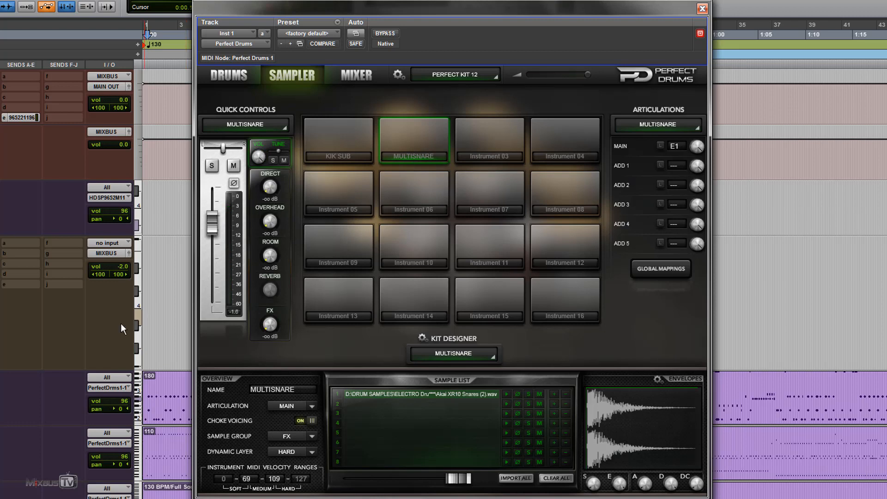
- Play the track while crossfading MULTISNARE's layers, raising direct to -2.9 dB, then reducing it and fading through overhead and room
{"action": "key", "text": "space"}
{"action": "key", "text": "space"}
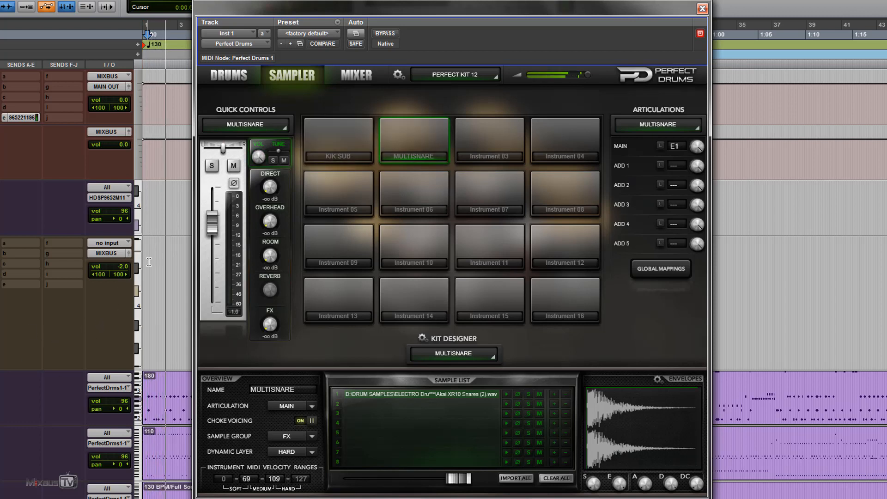
{"action": "left_click_drag", "start_coordinate": [270, 194], "coordinate": [278, 115]}
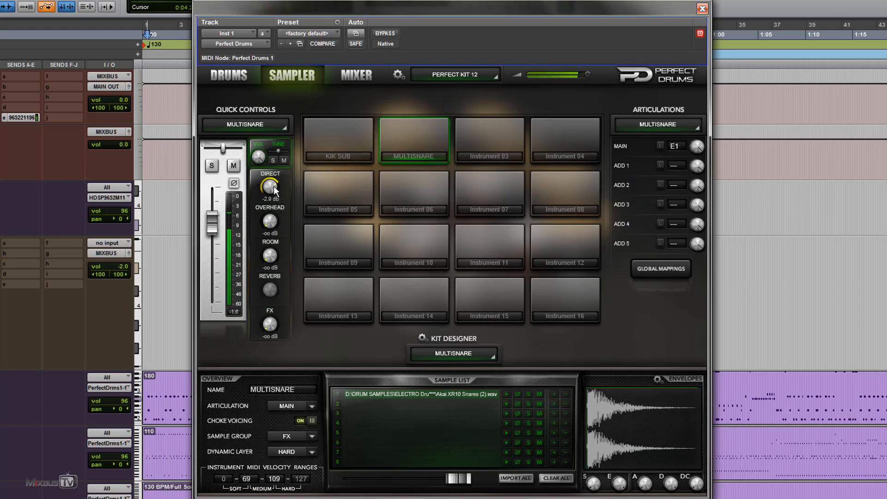
{"action": "left_click_drag", "start_coordinate": [274, 185], "coordinate": [276, 257]}
{"action": "left_click_drag", "start_coordinate": [271, 219], "coordinate": [277, 162]}
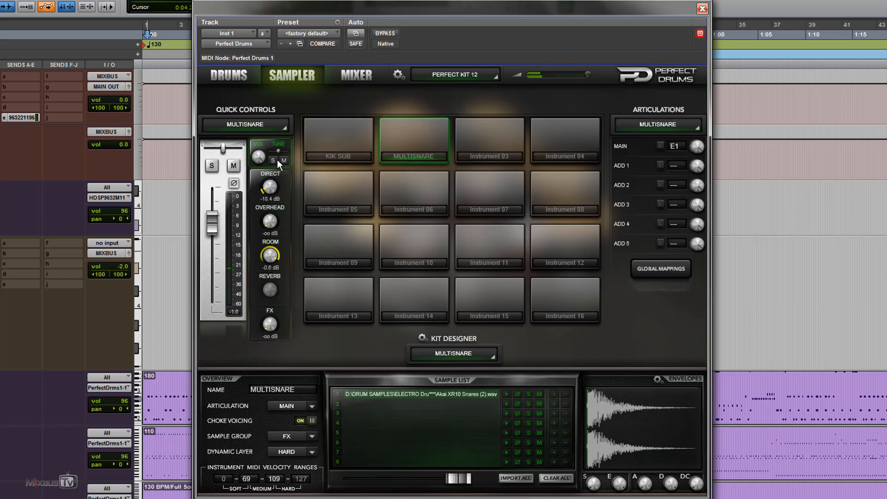
{"action": "left_click_drag", "start_coordinate": [277, 160], "coordinate": [268, 312]}
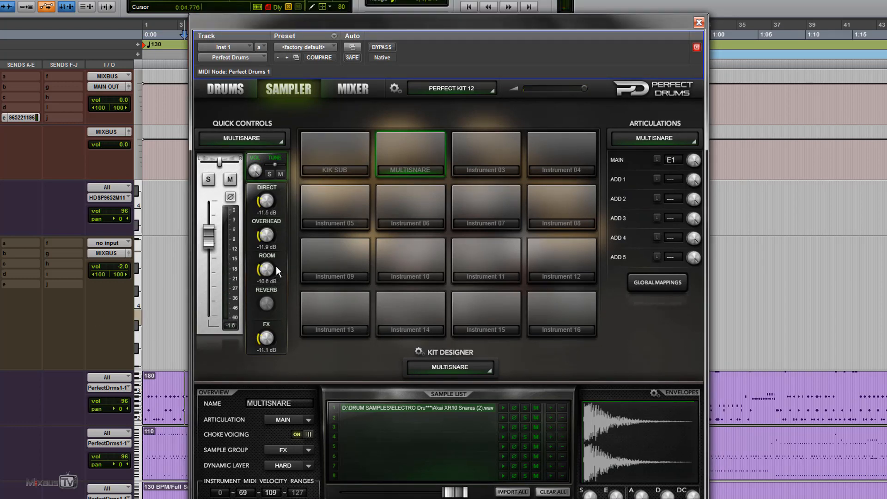
- Lower MULTISNARE's levels to -17.1 dB direct, -20.0 dB overhead, -16.8 dB room and -20.9 dB FX, and switch its sample group to Direct
{"action": "left_click_drag", "start_coordinate": [264, 271], "coordinate": [264, 279]}
{"action": "left_click_drag", "start_coordinate": [267, 236], "coordinate": [267, 253]}
{"action": "left_click_drag", "start_coordinate": [268, 201], "coordinate": [267, 210]}
{"action": "left_click", "coordinate": [290, 450]}
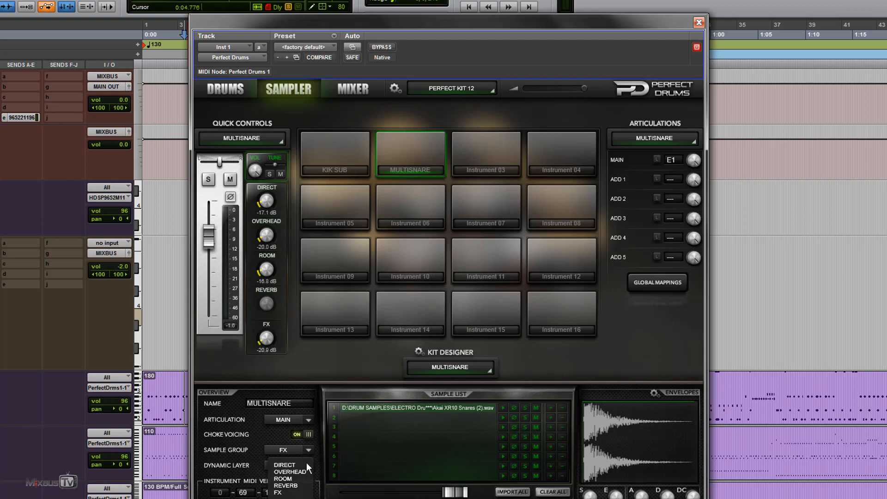
{"action": "left_click", "coordinate": [306, 464]}
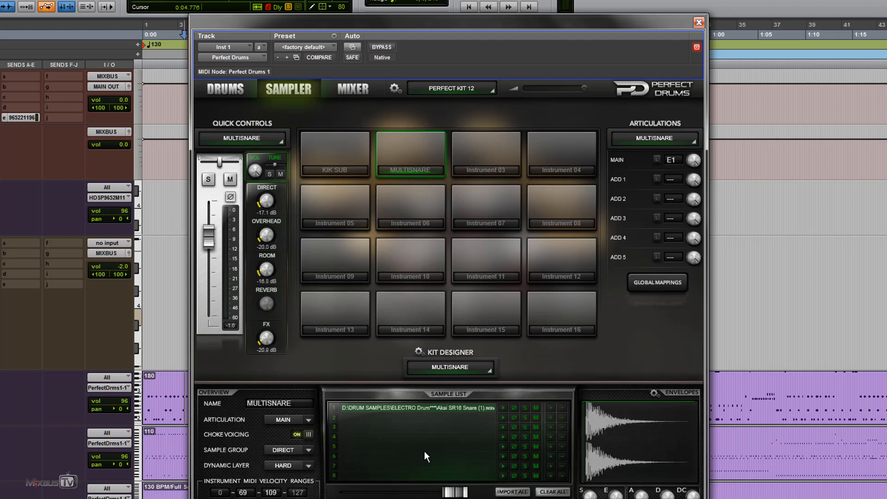